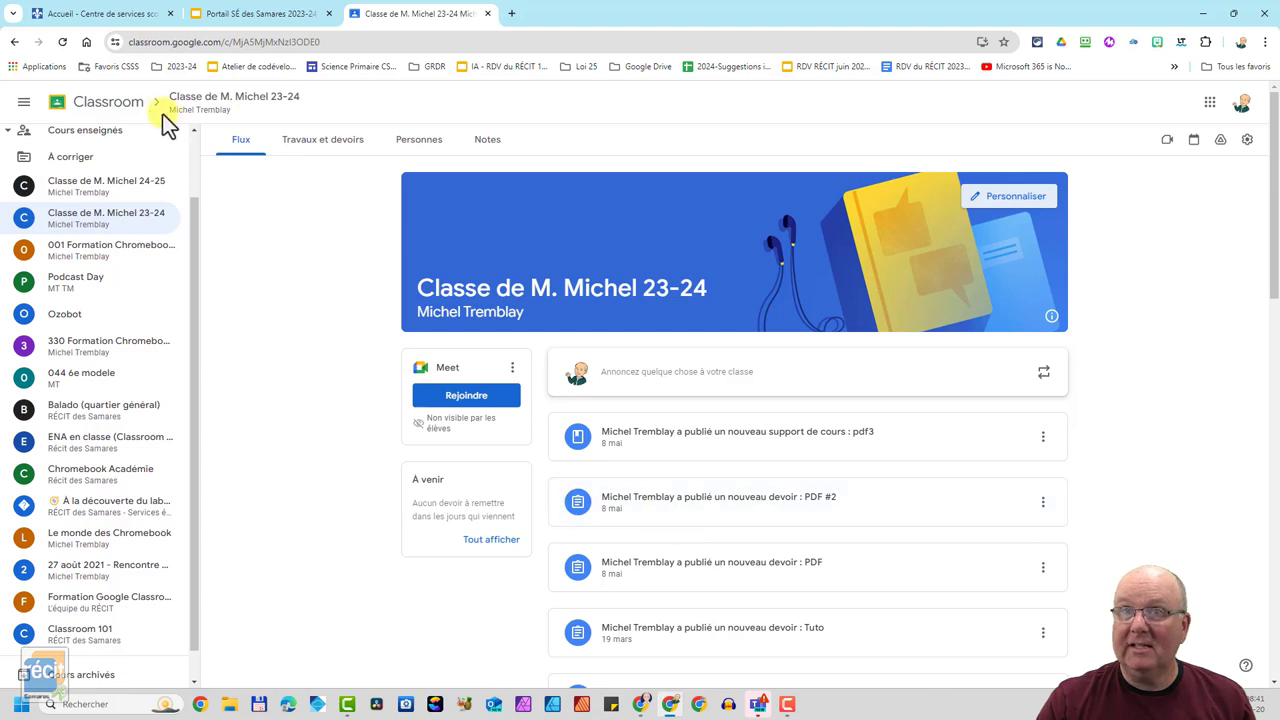
Open the 24-25 class from the class list and review its stream, coursework, people and grades pages.
left_click(100, 103)
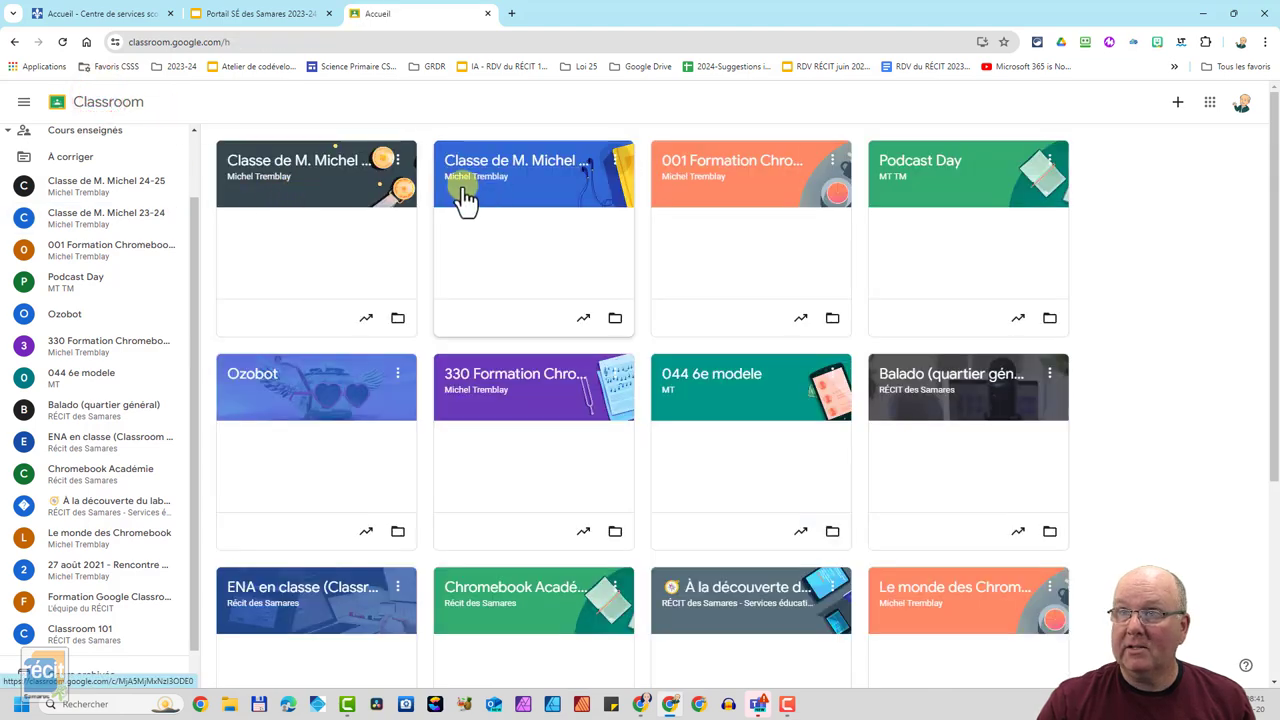
left_click(349, 192)
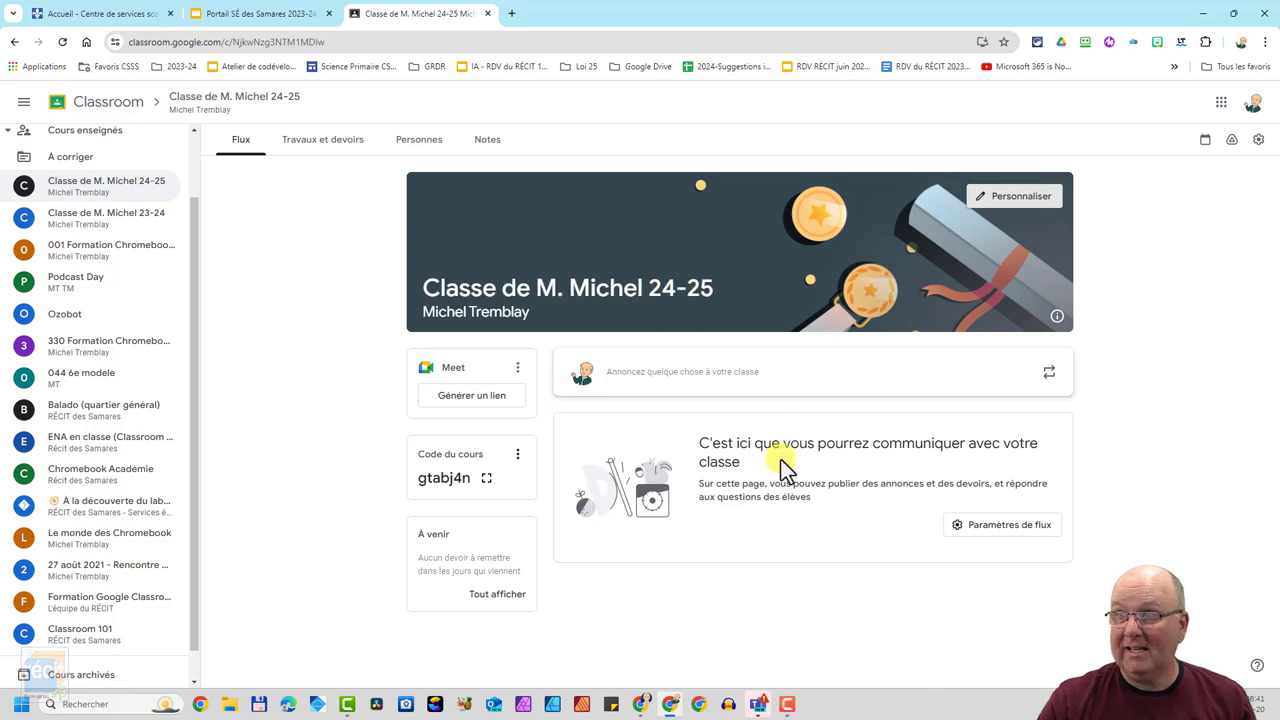
left_click(300, 150)
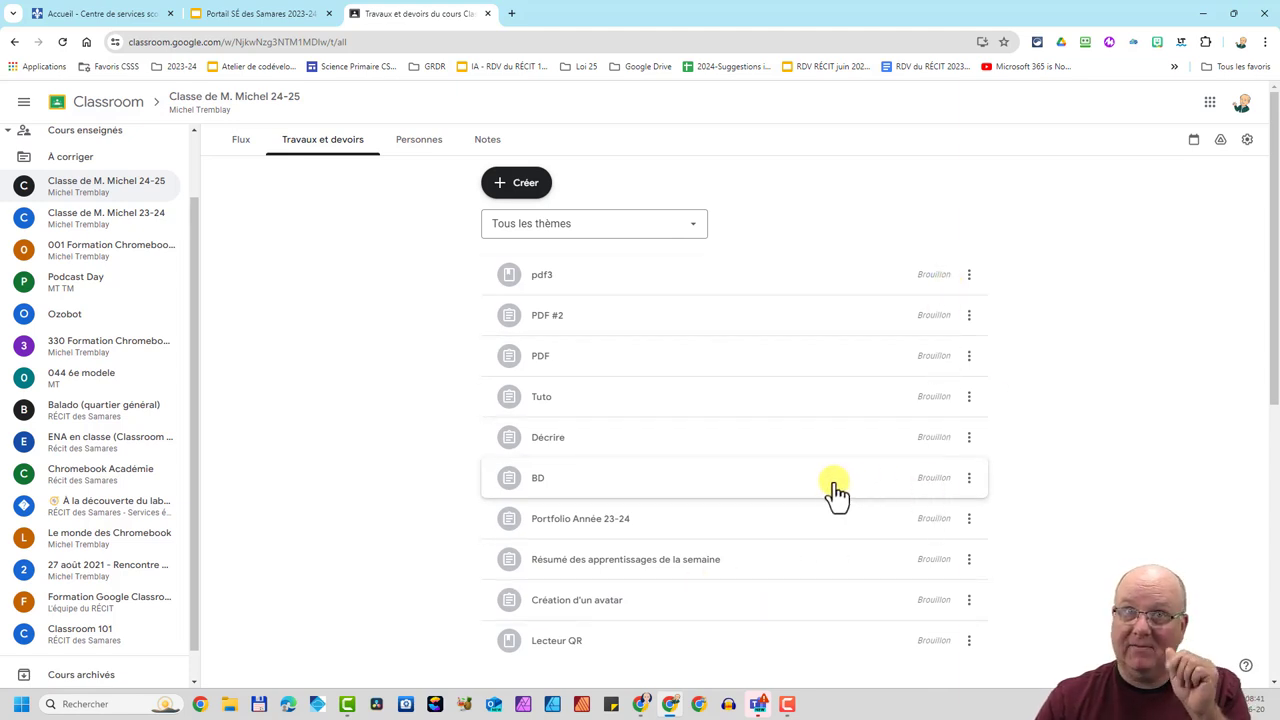
left_click(413, 150)
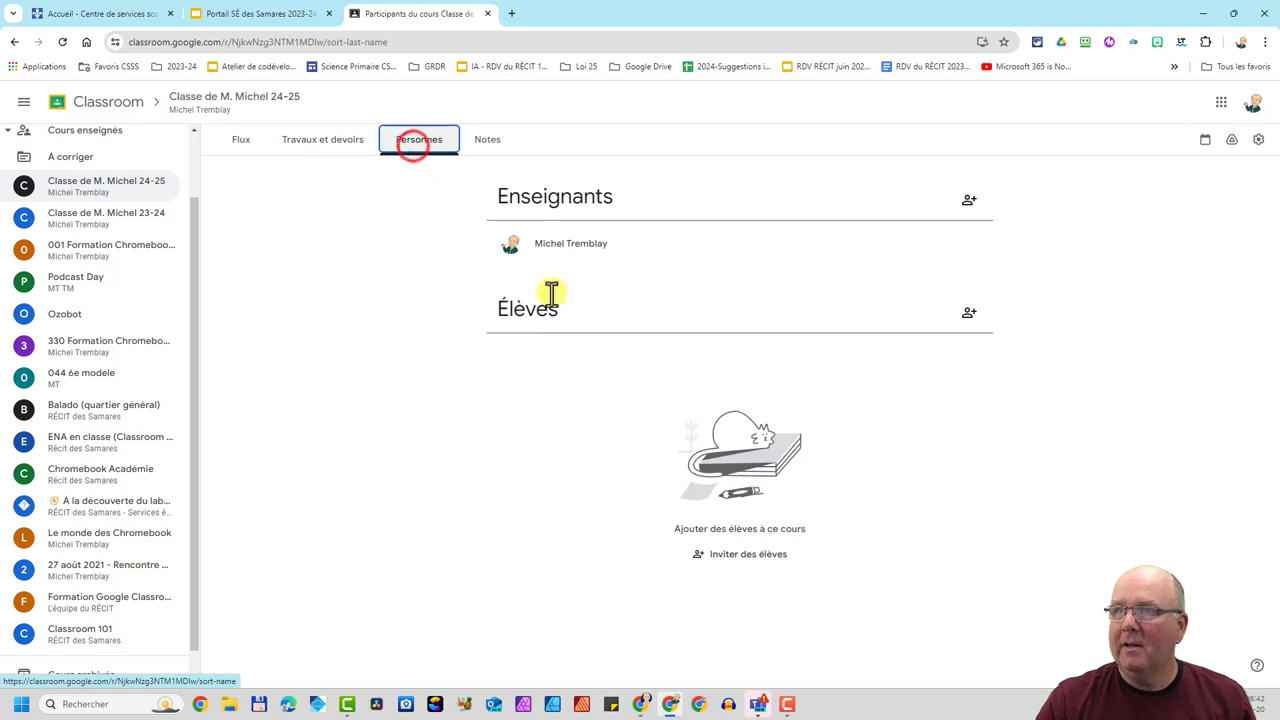
left_click(490, 148)
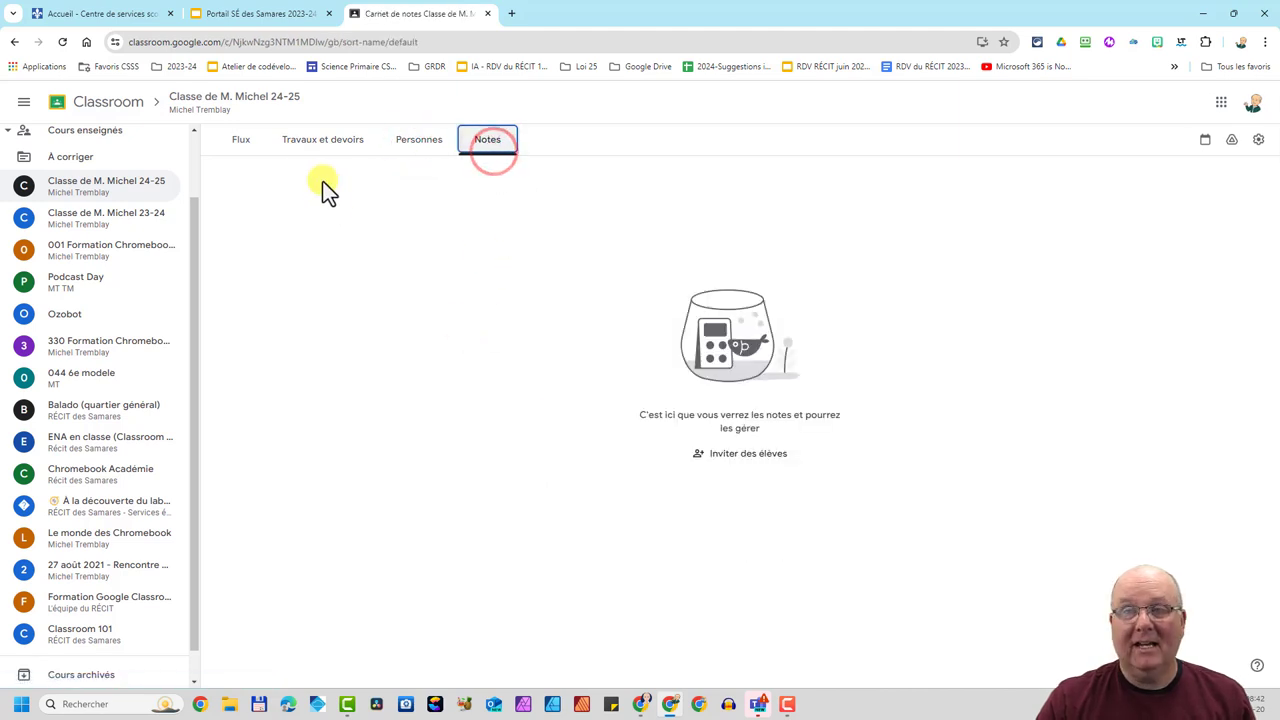
Return to the class list, open the 23-24 class and check the options available for its pdf3 post.
left_click(120, 105)
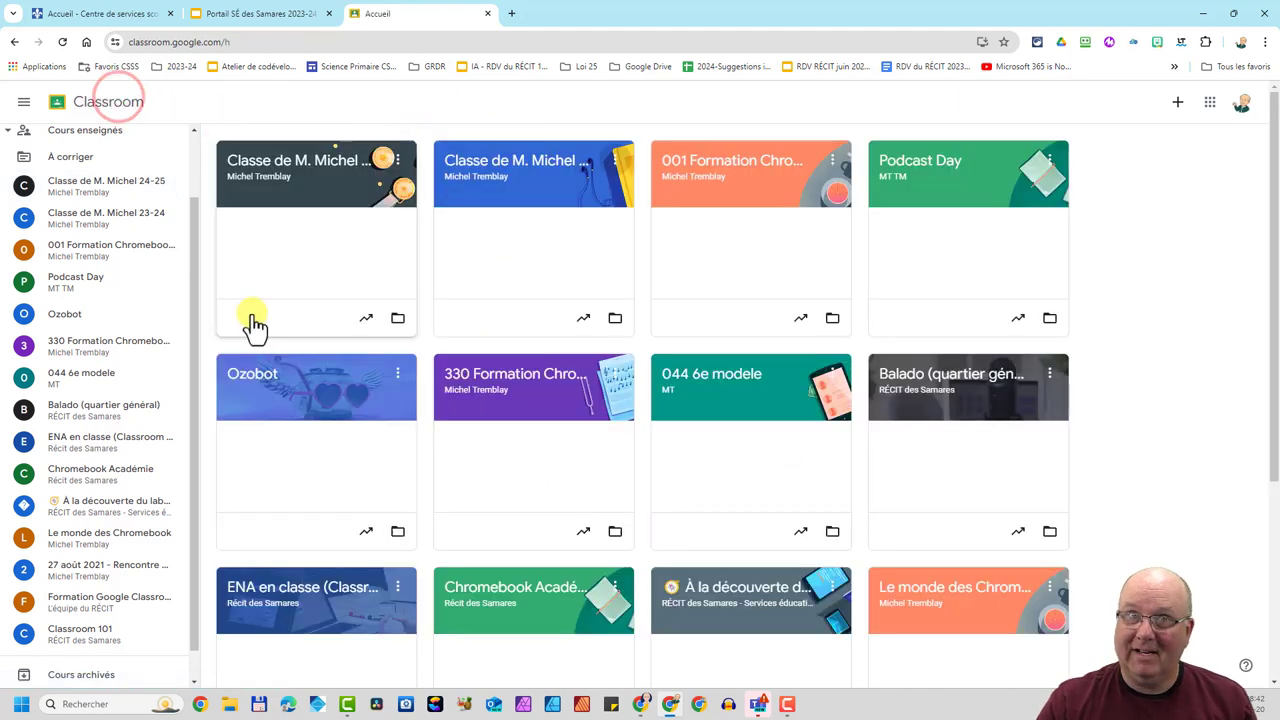
left_click(97, 100)
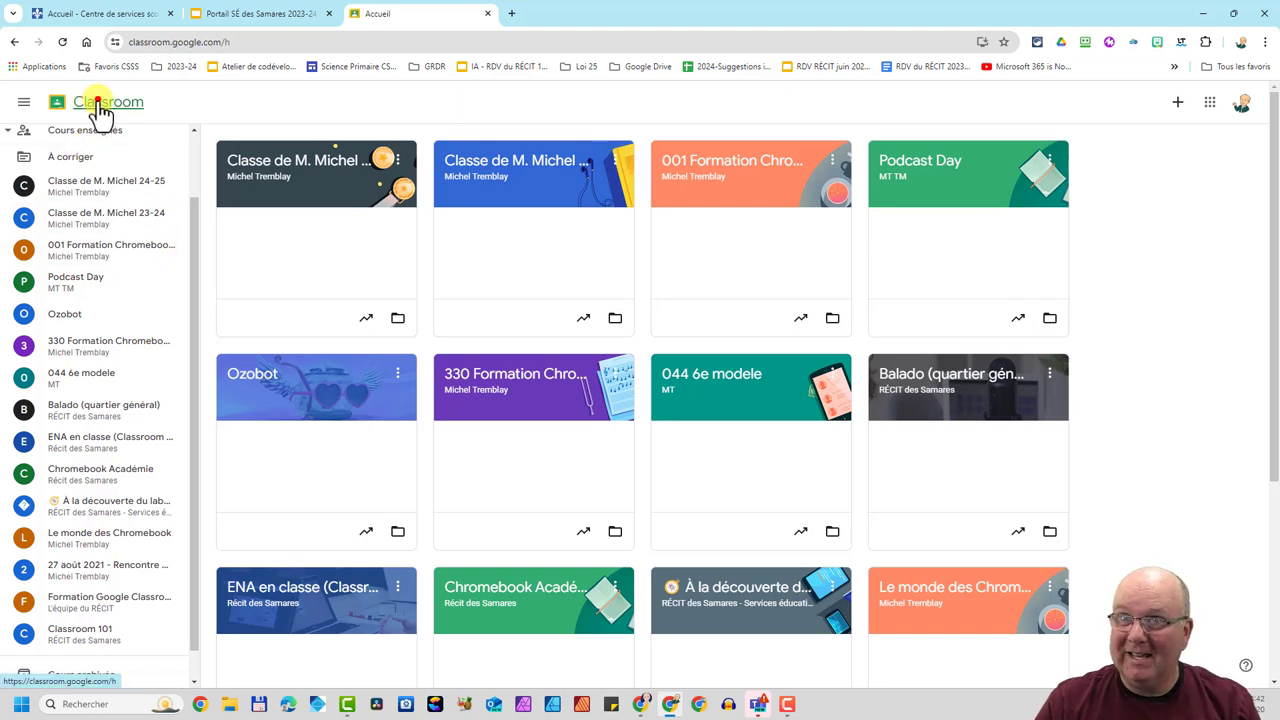
left_click(545, 200)
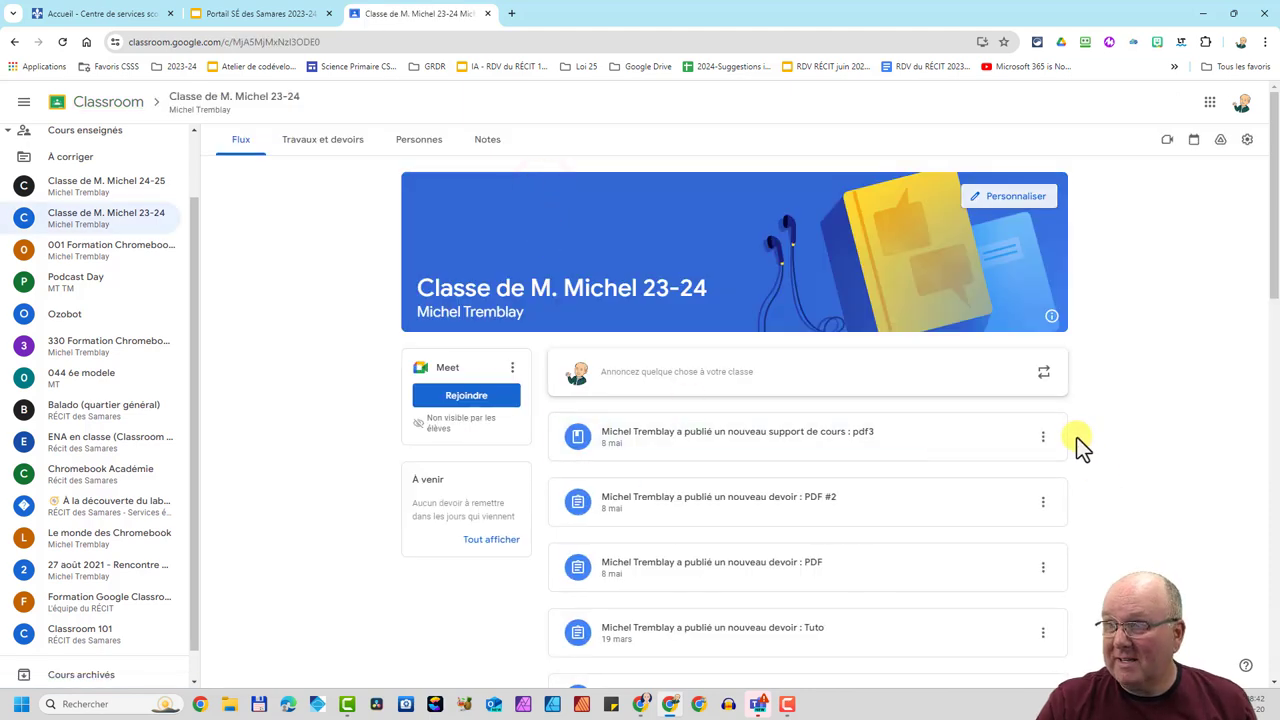
left_click(1045, 440)
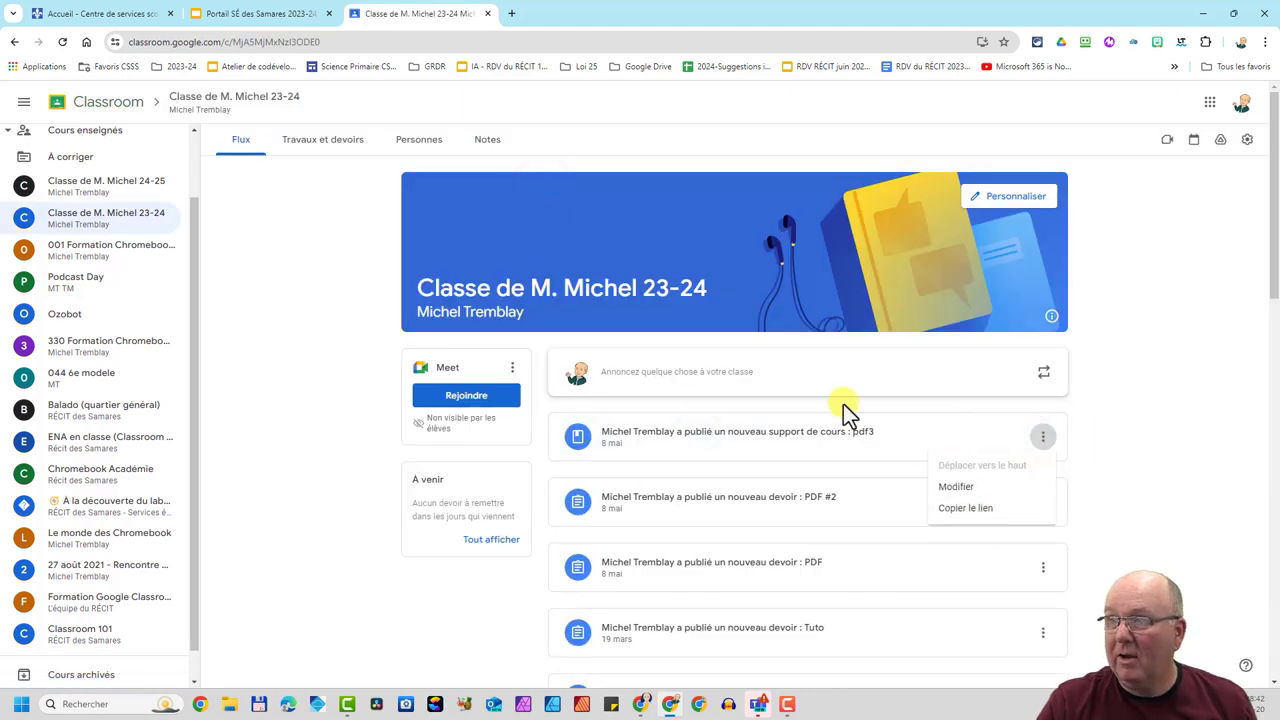
left_click(326, 369)
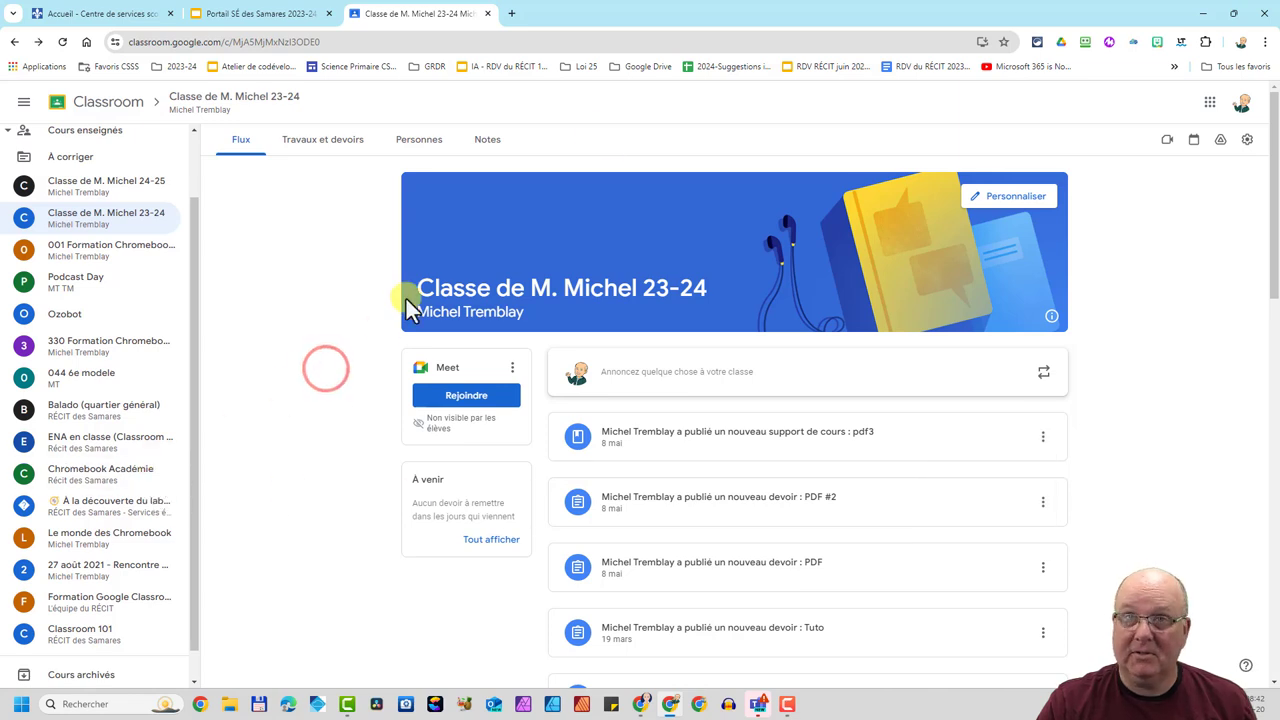
Review the 23-24 class's course settings, including the Flux posting permission limited to teachers, and close them without saving.
left_click(1247, 141)
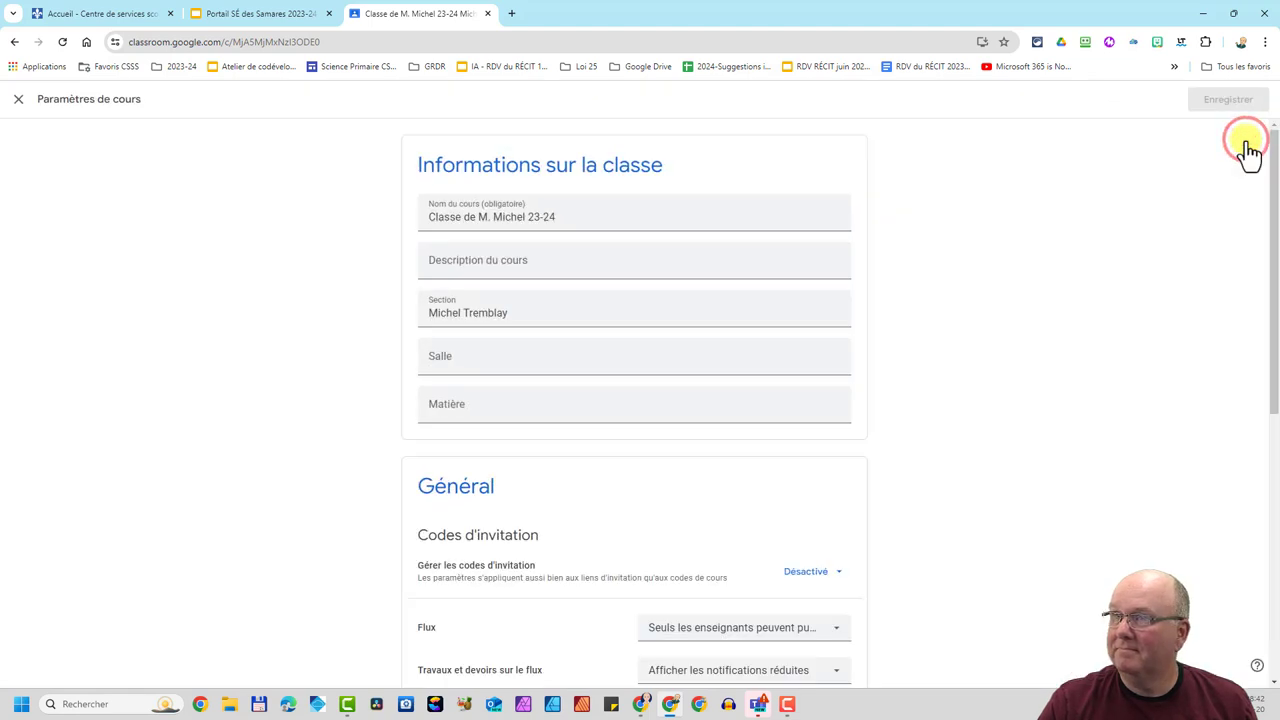
left_click(489, 221)
scroll(504, 299, "down", 3)
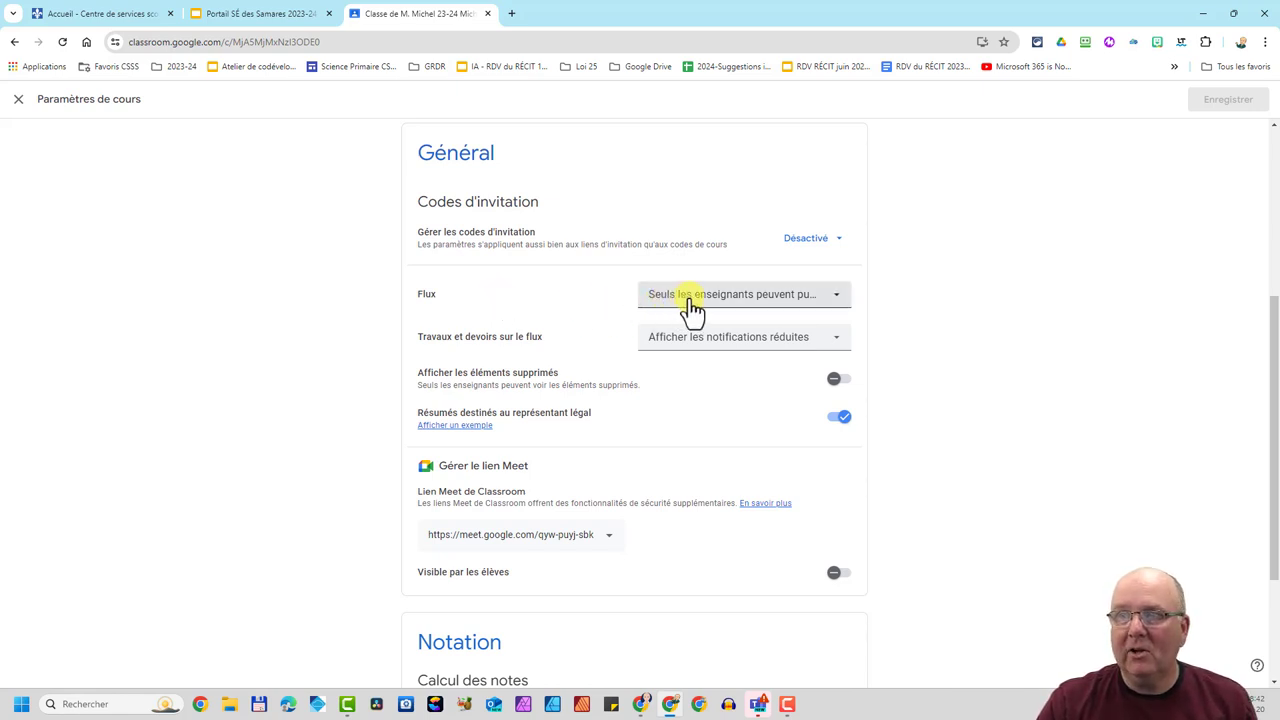
left_click(736, 305)
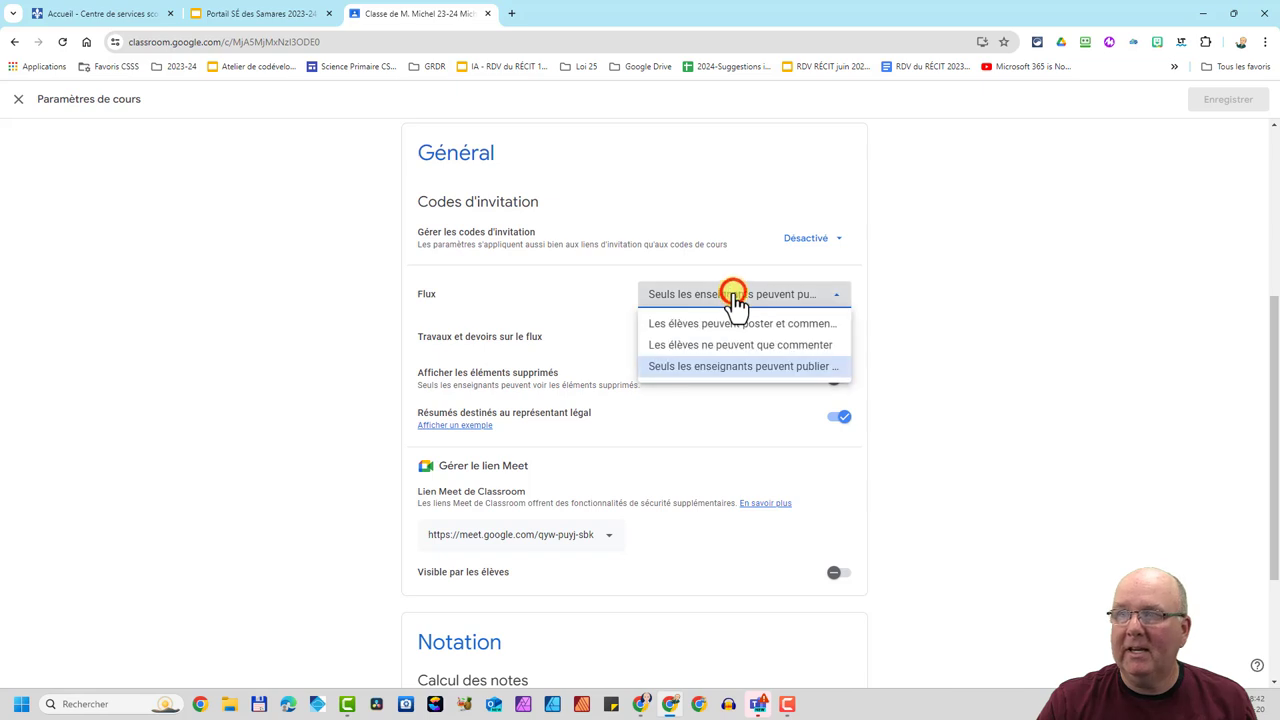
left_click(717, 370)
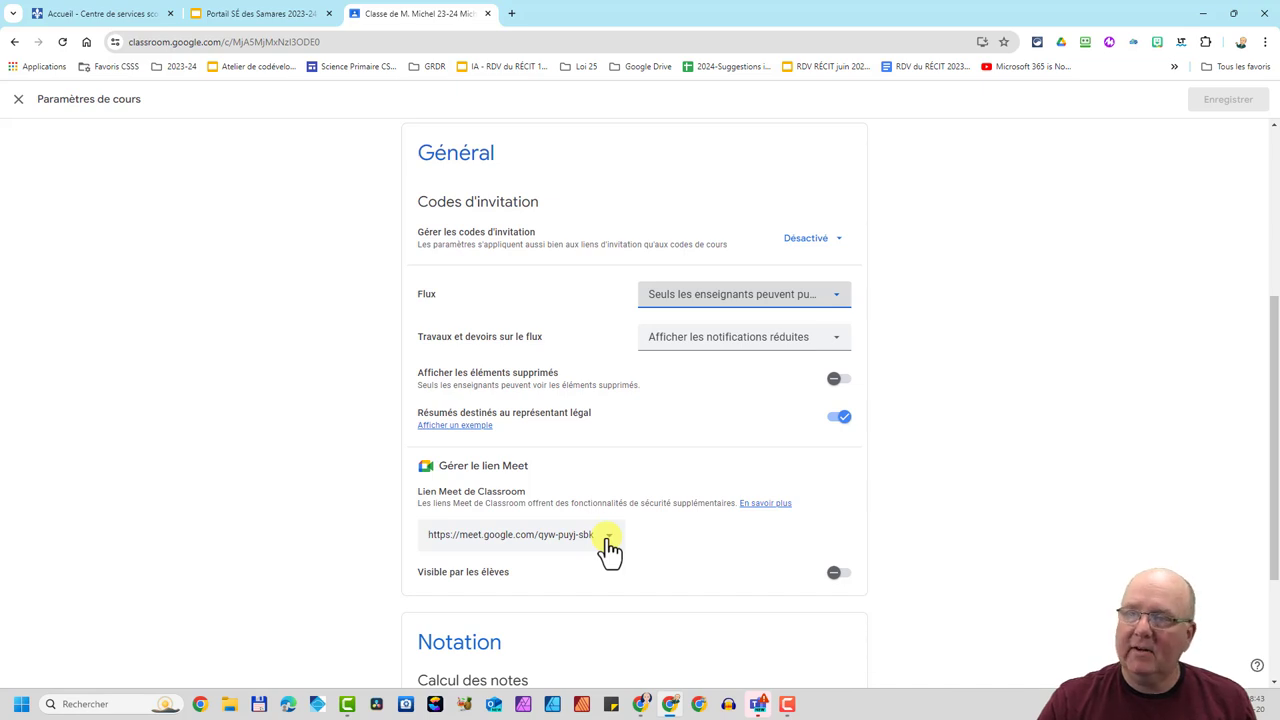
left_click(1225, 104)
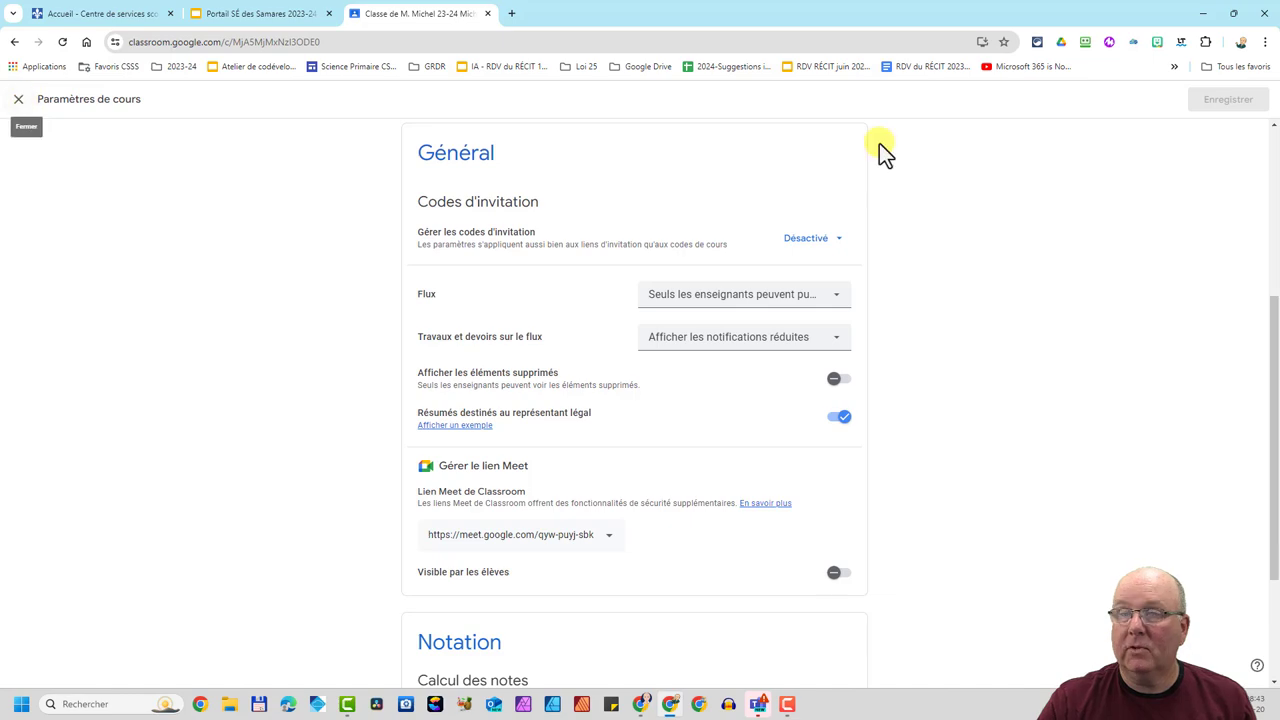
left_click(18, 100)
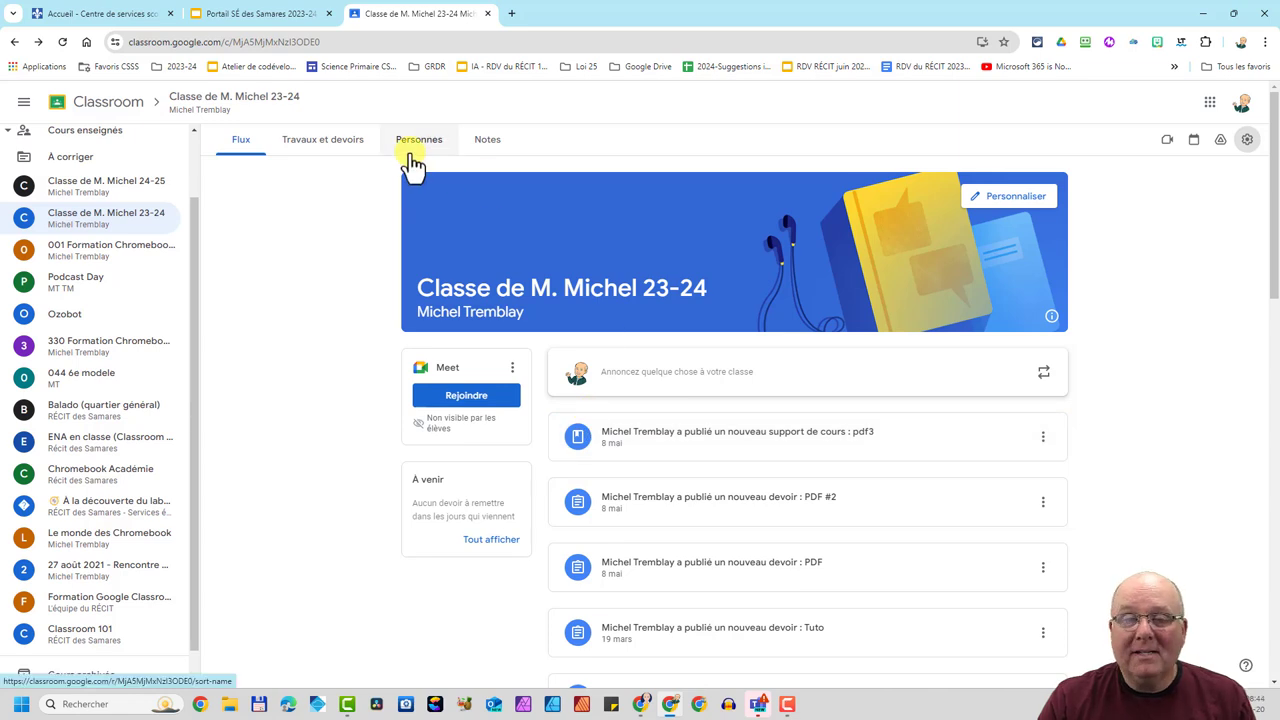
Review the 23-24 class's coursework list, and recheck its general course settings after reopening the class.
left_click(310, 145)
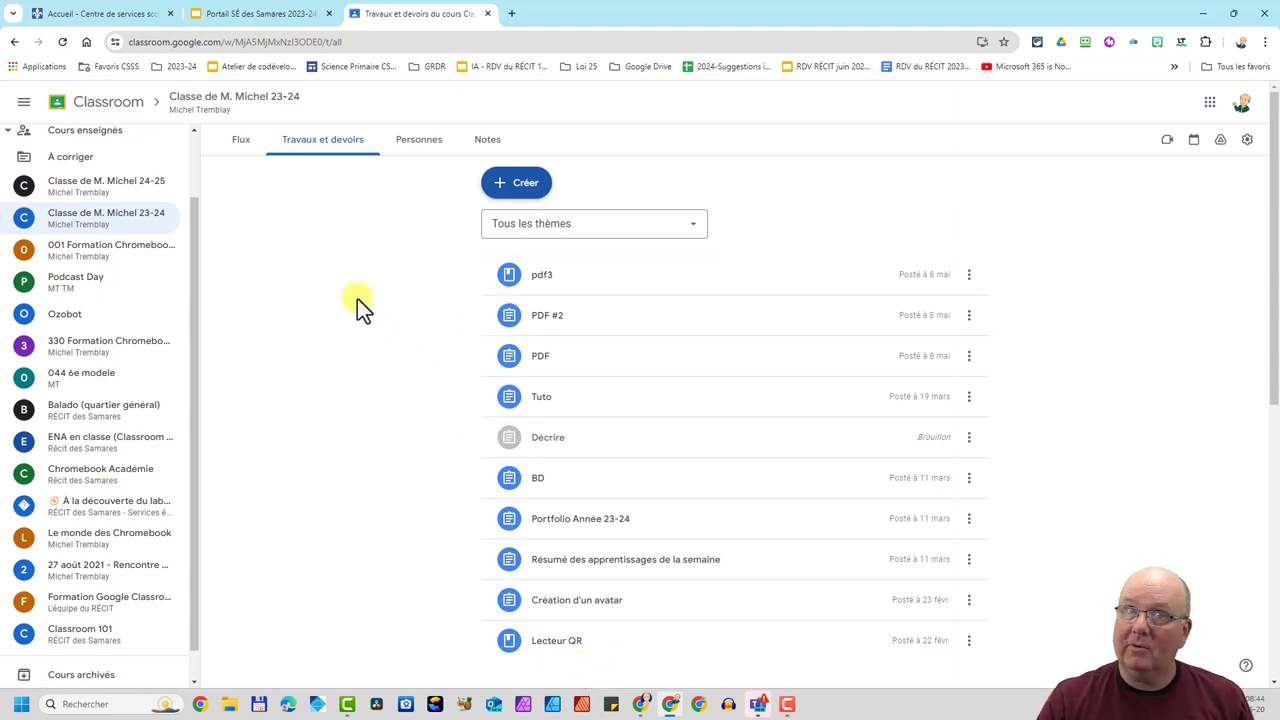
left_click(104, 108)
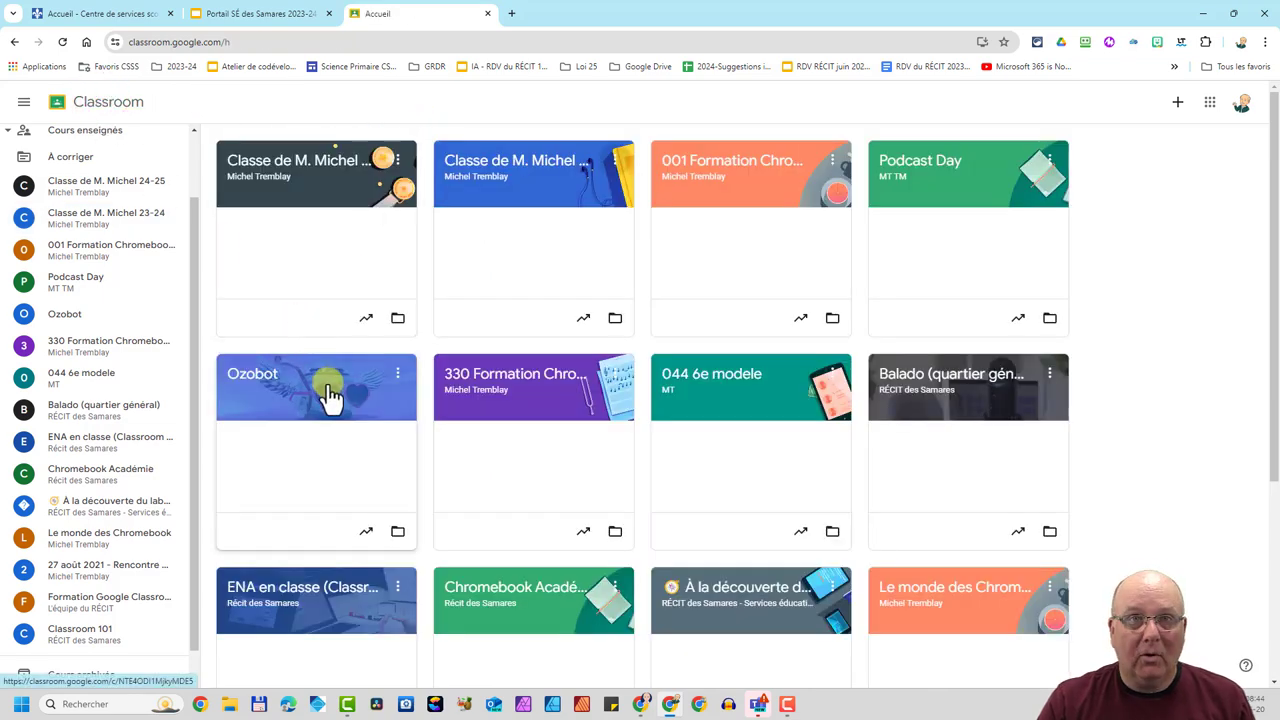
left_click(579, 190)
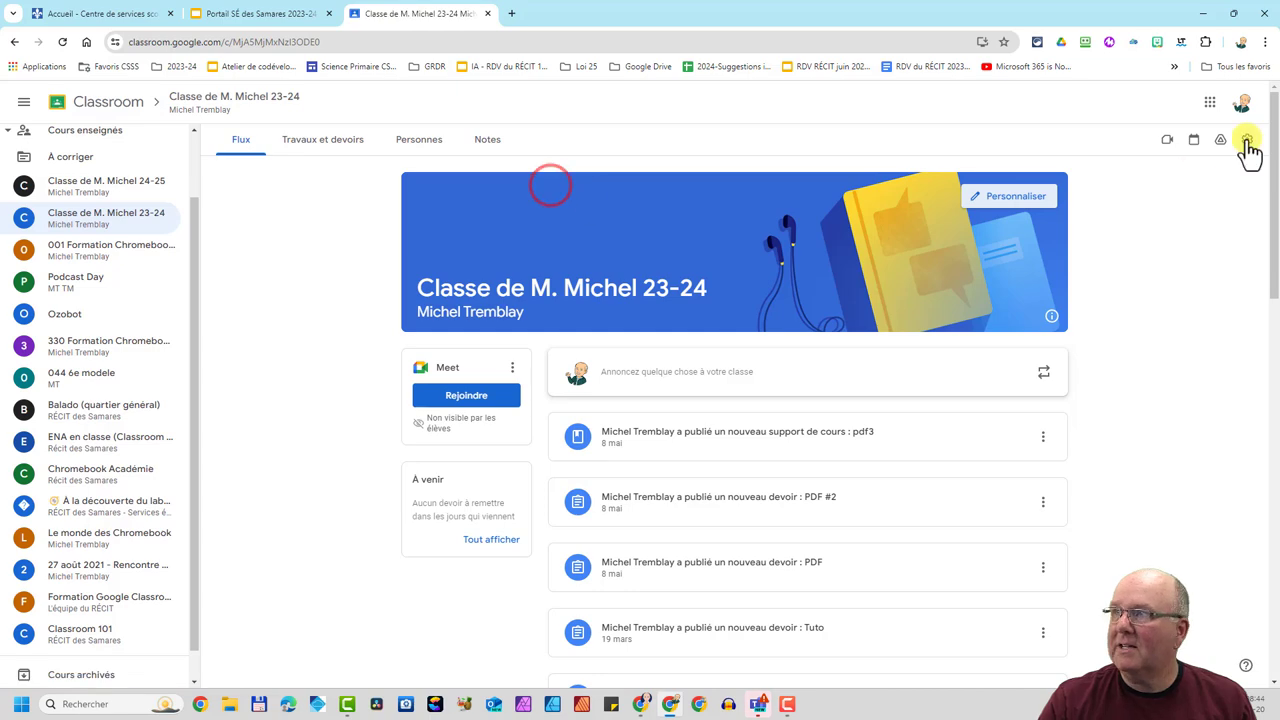
left_click(1247, 141)
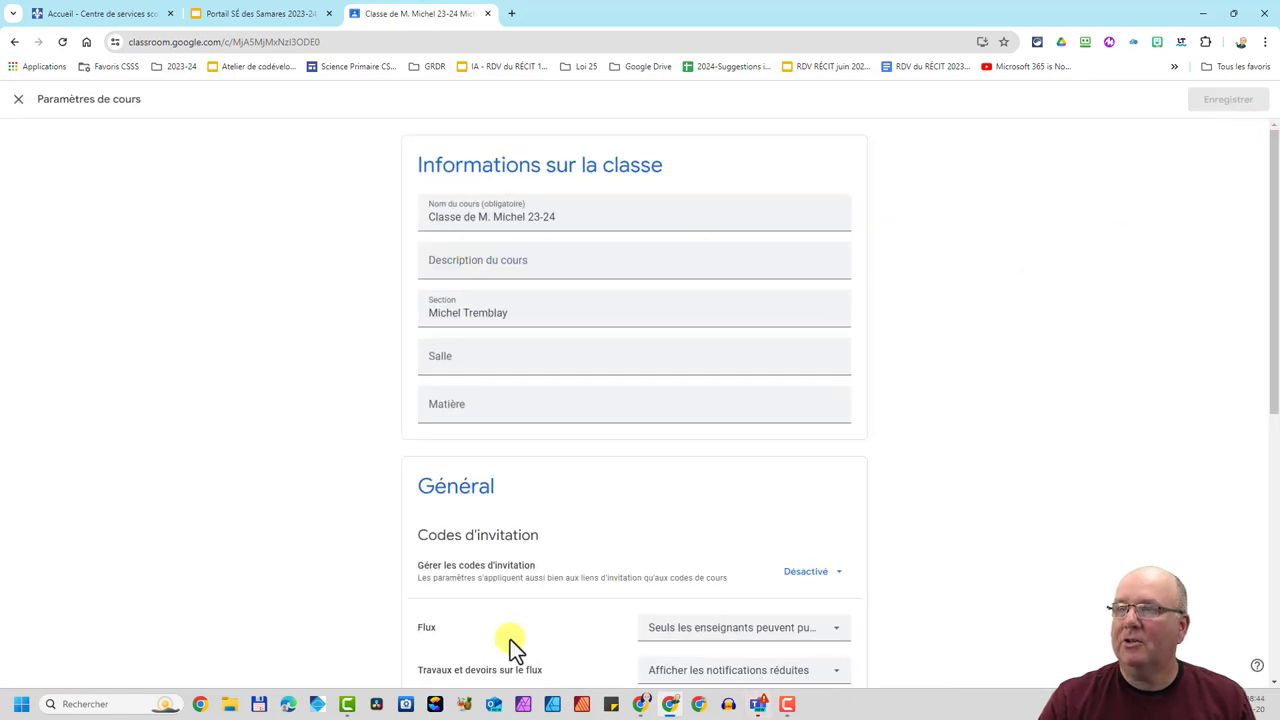
scroll(507, 425, "down", 4)
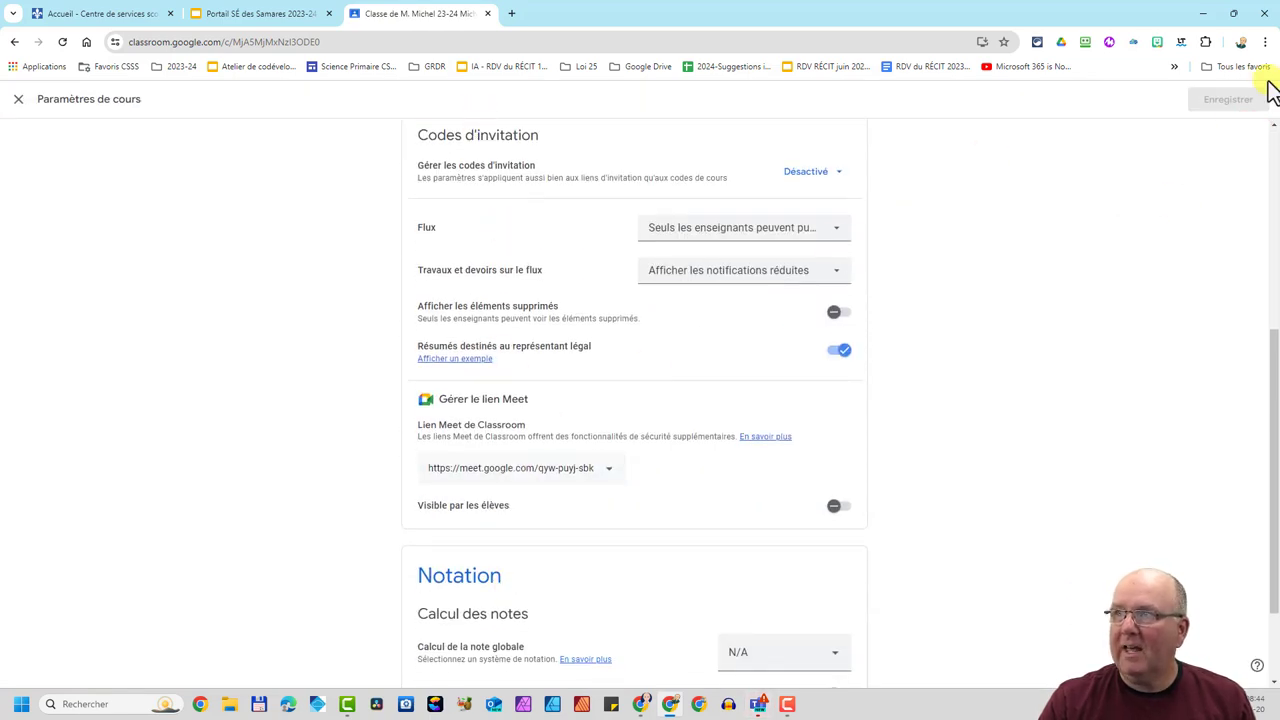
left_click(19, 100)
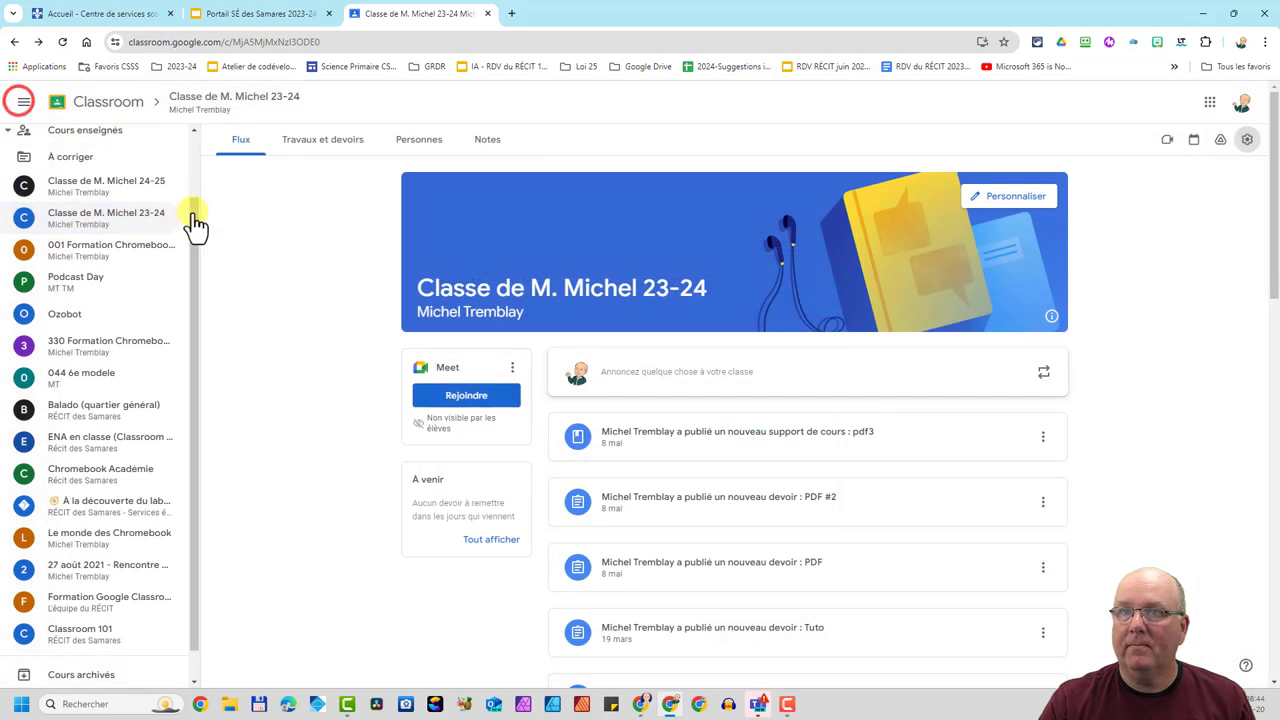
Copy the 23-24 class from the class list, changing the school year in the copy's name to 24-25.
left_click(108, 102)
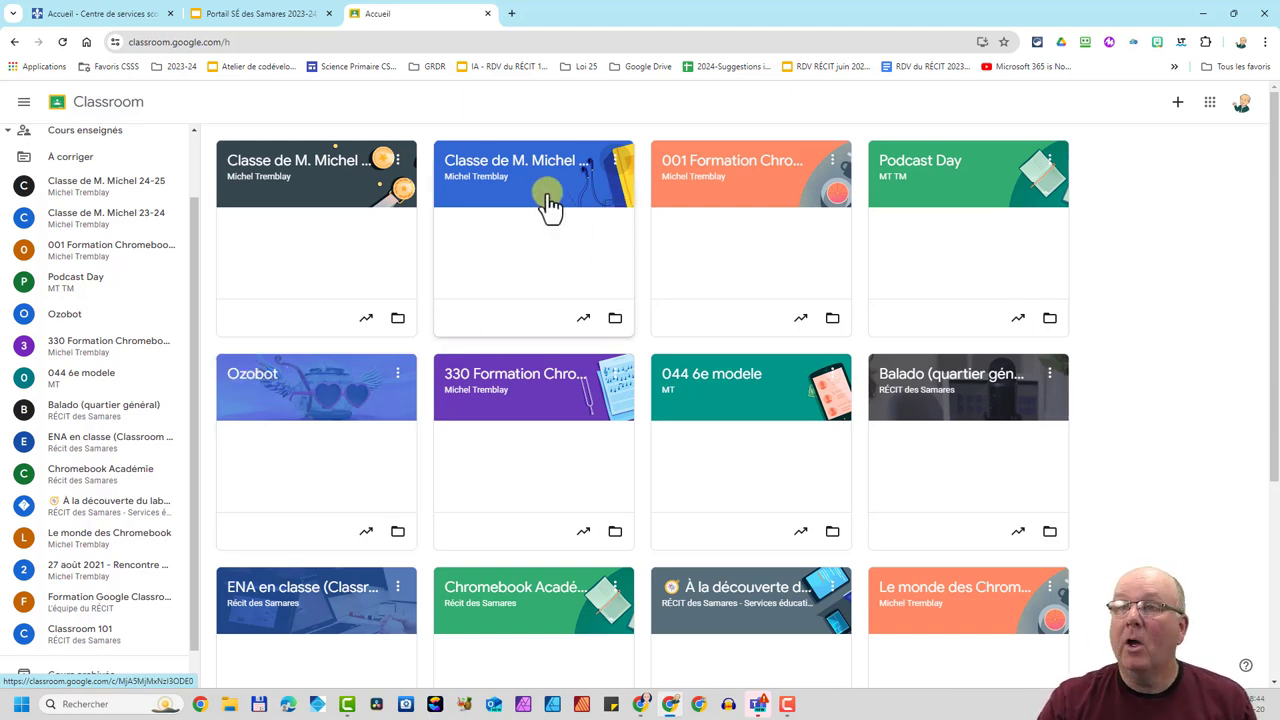
left_click(615, 162)
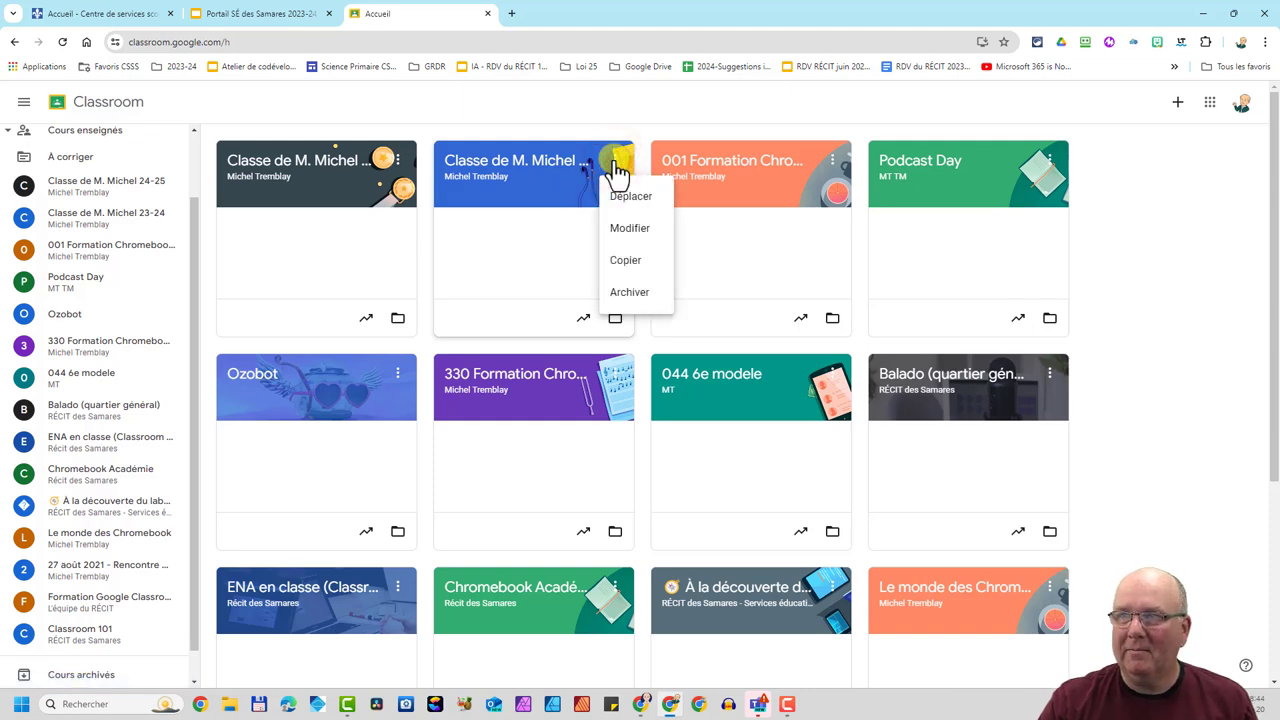
left_click(627, 262)
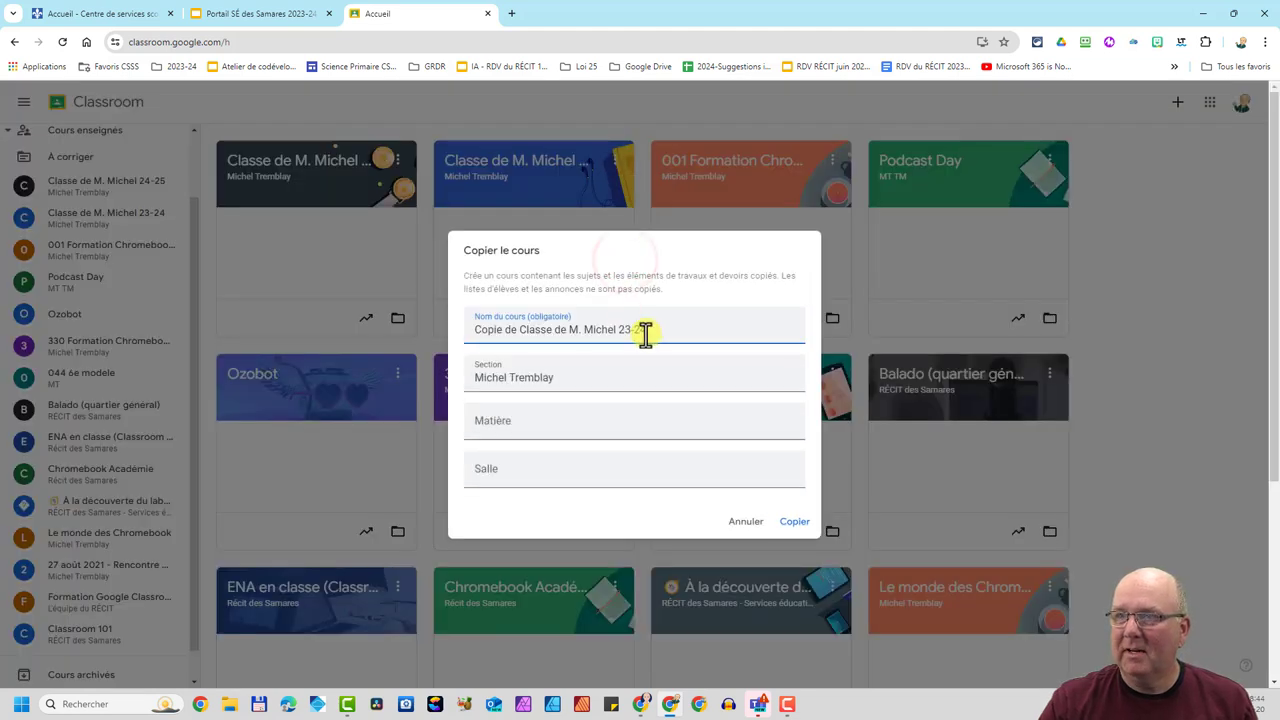
left_click(646, 333)
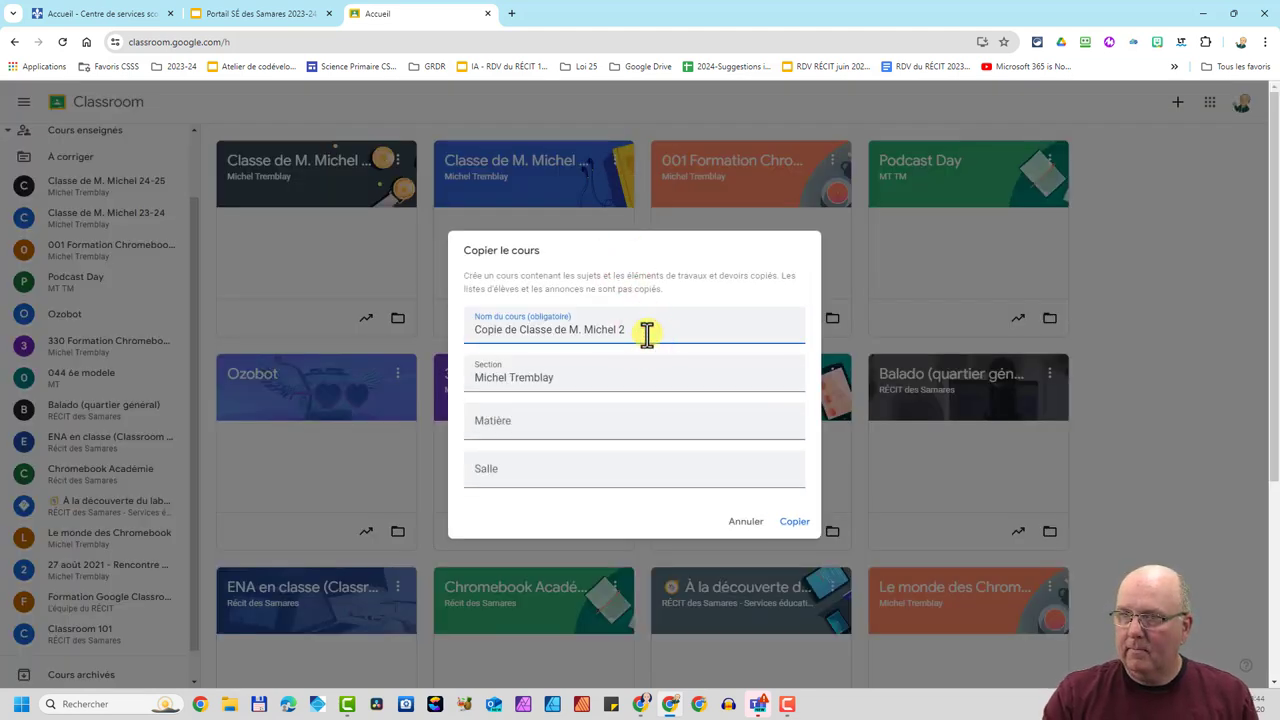
key("BackSpace")
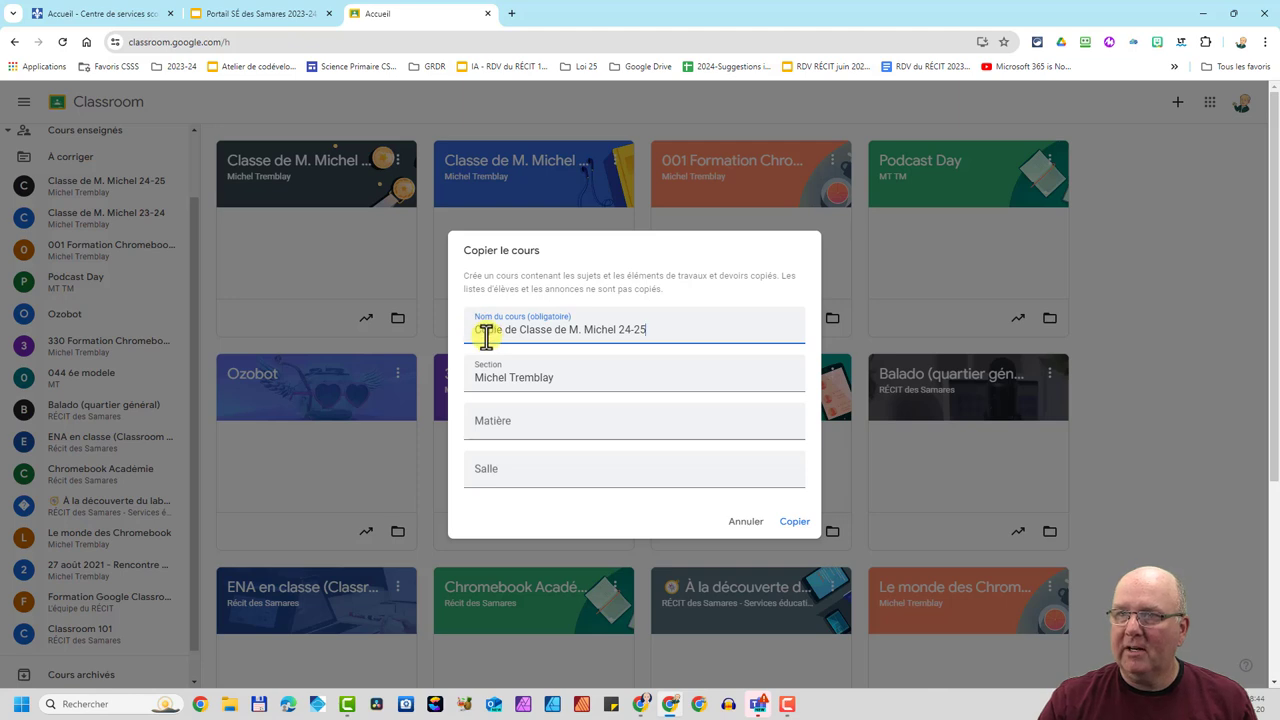
left_click(788, 522)
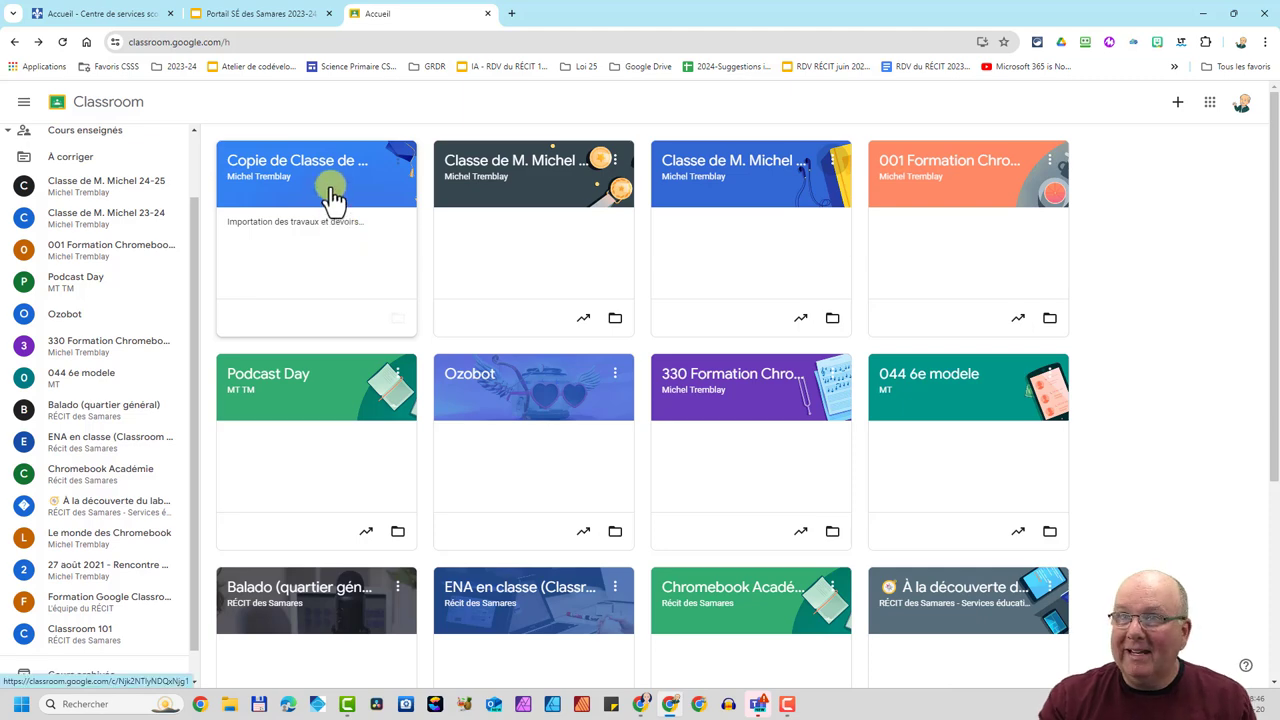
Open the copied 24-25 class and examine its imported coursework by weekly topic, plus the options for Exercice PDF.
left_click(331, 188)
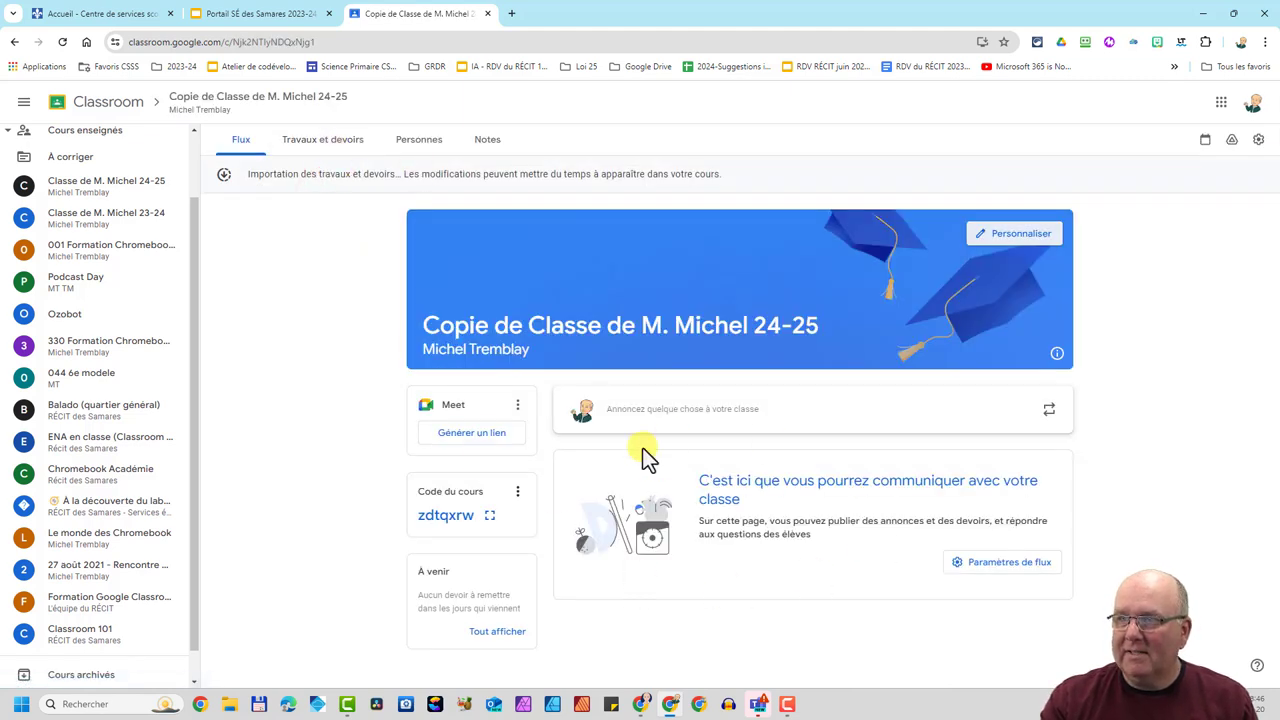
left_click(303, 150)
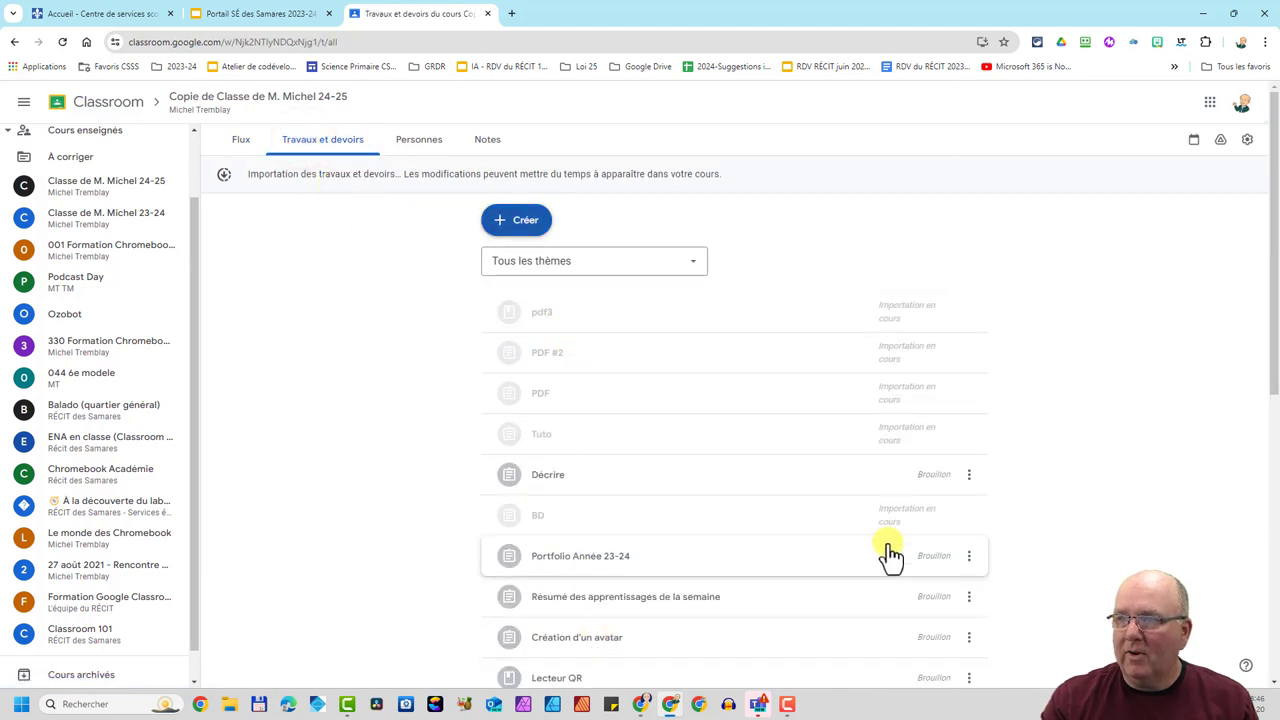
scroll(655, 490, "down", 4)
scroll(615, 420, "down", 2)
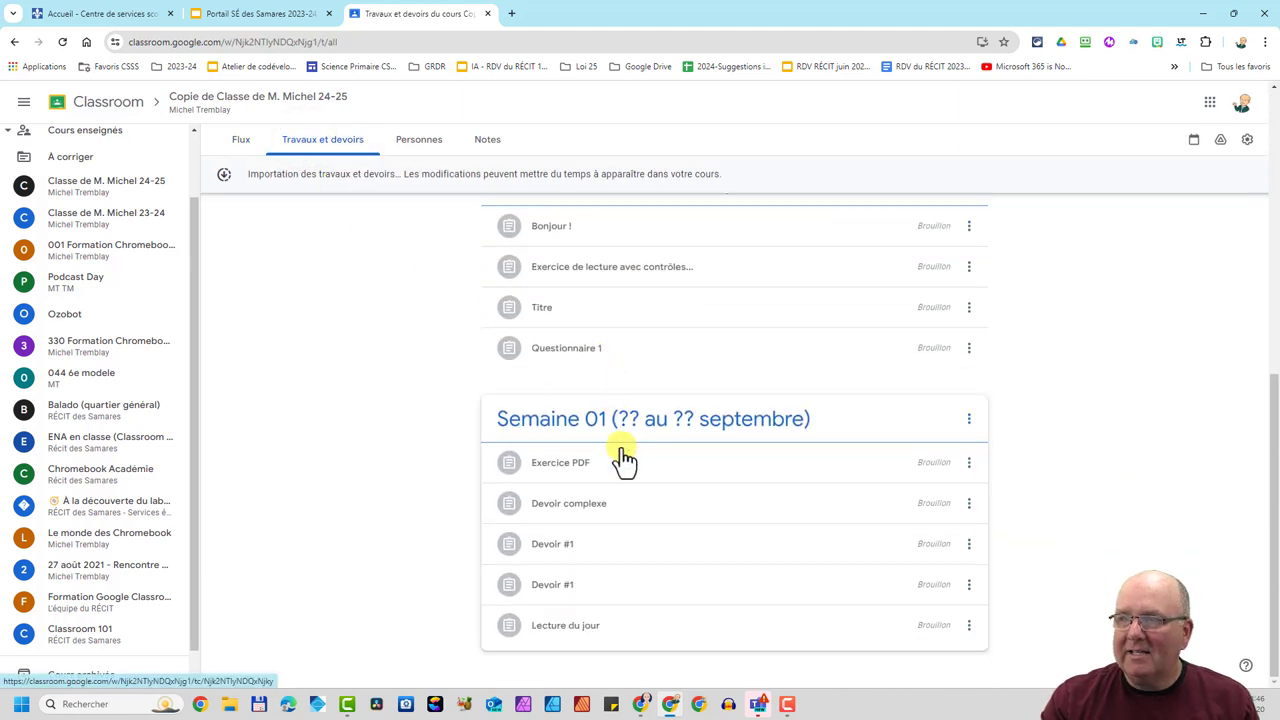
scroll(622, 475, "up", 2)
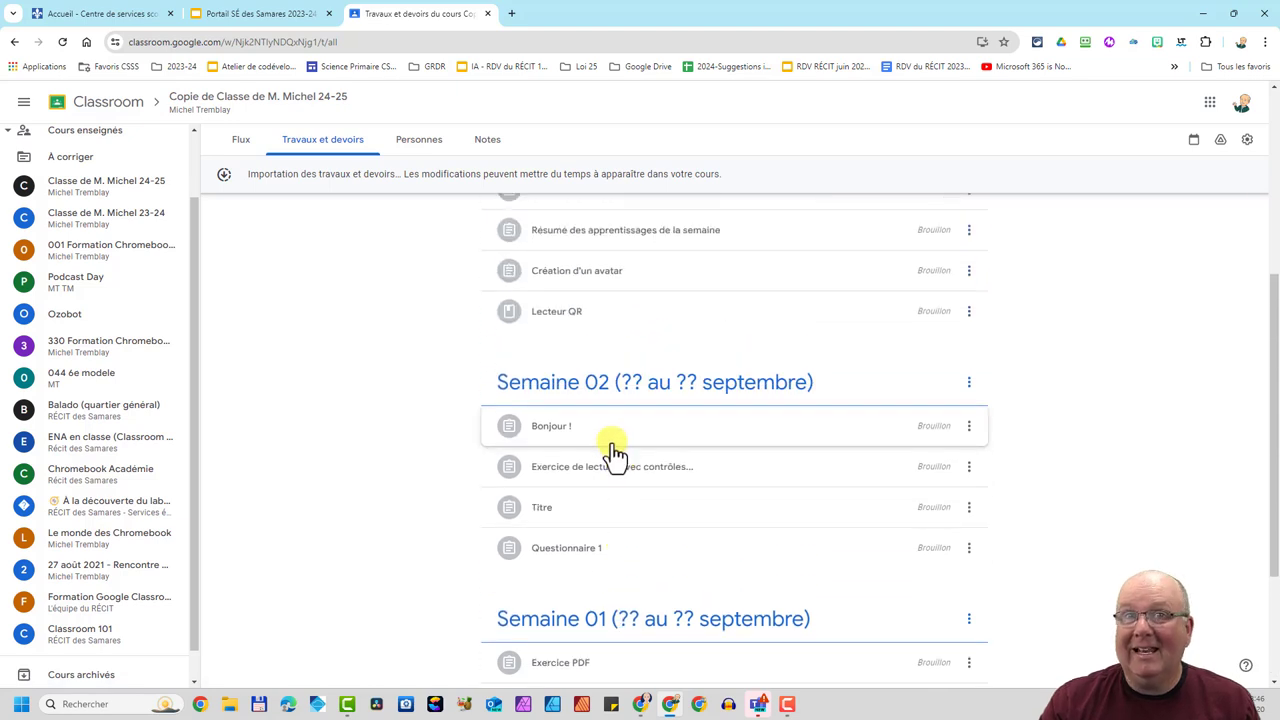
scroll(694, 549, "up", 1)
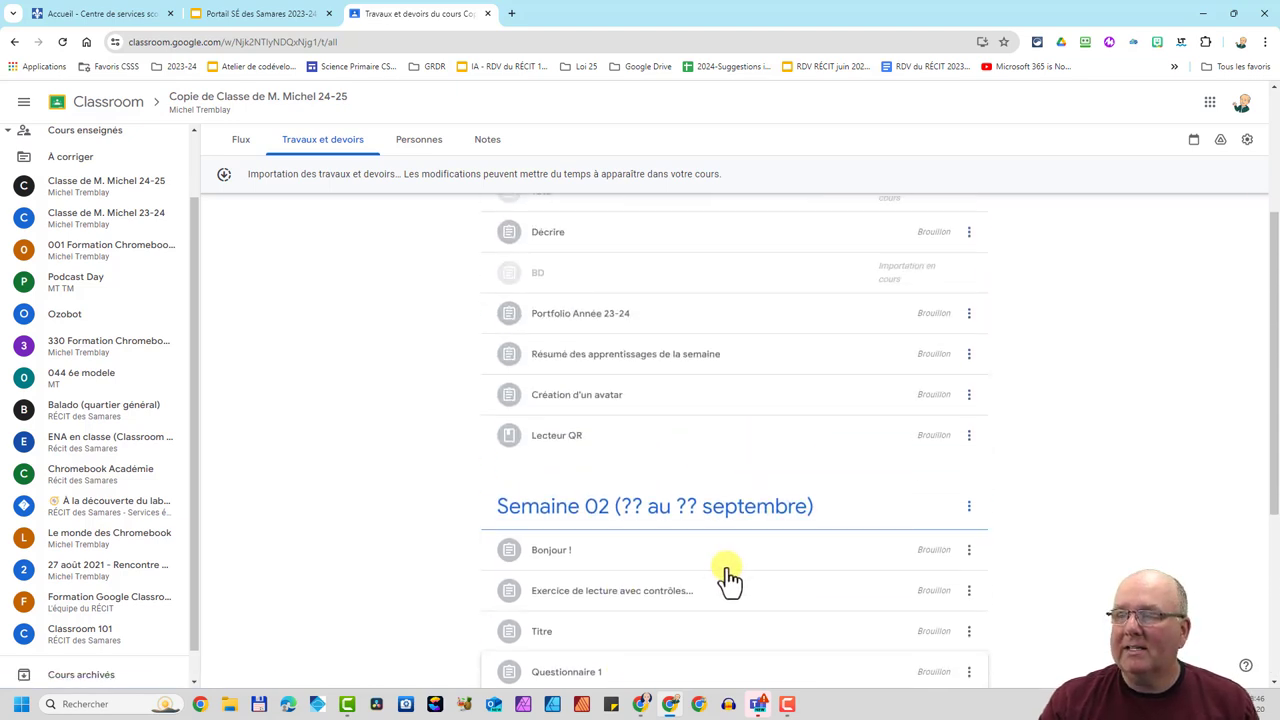
scroll(729, 580, "down", 3)
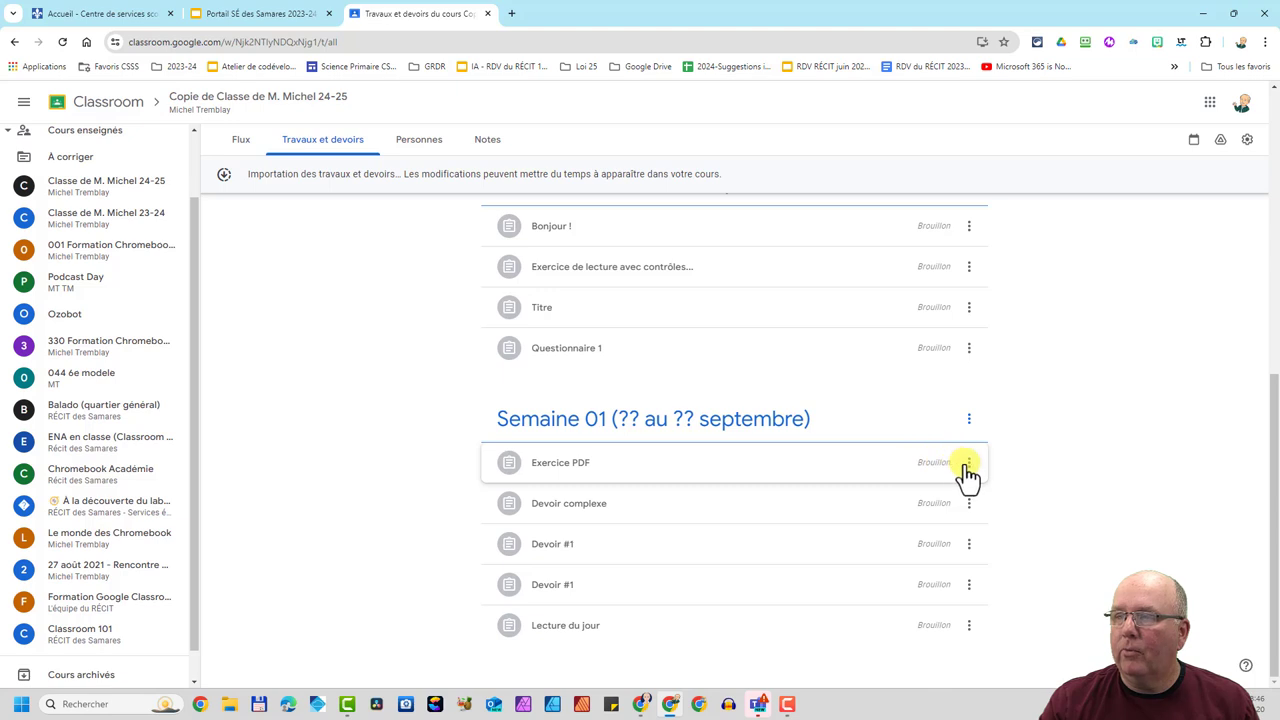
left_click(968, 463)
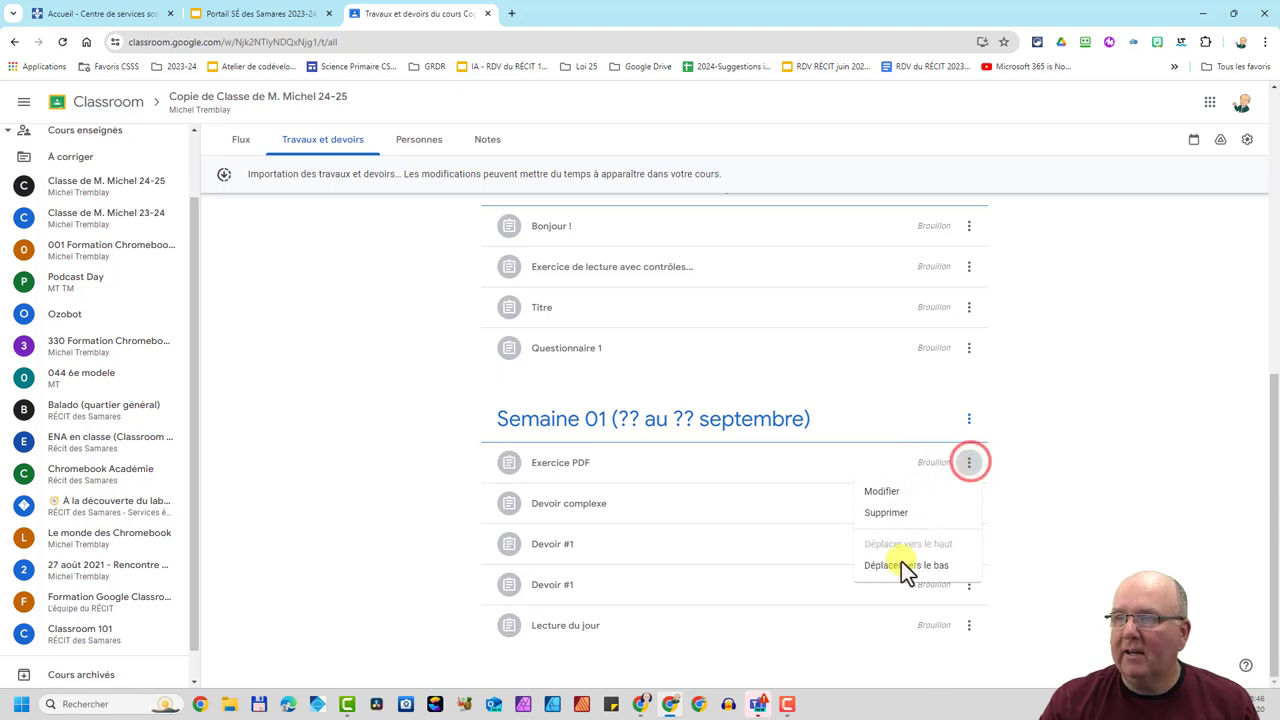
left_click(385, 464)
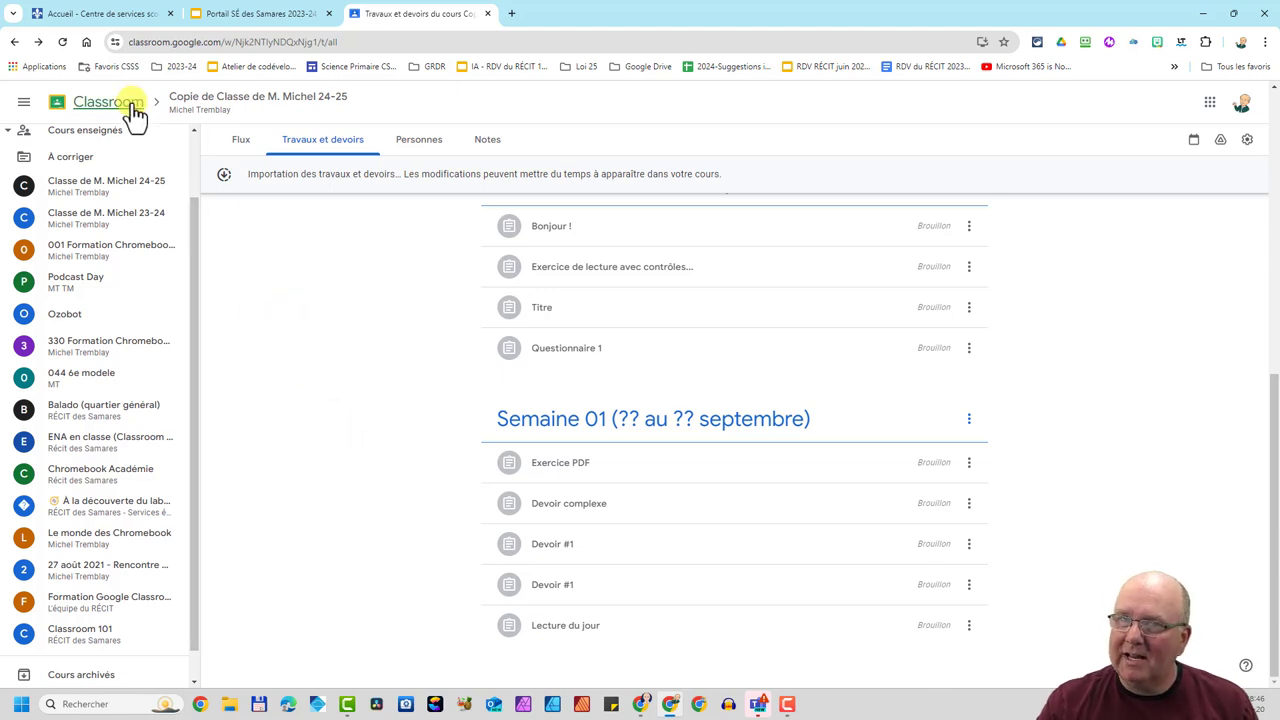
Look in on the old 23-24 class again, return to the class list and show that class's management options.
left_click(88, 101)
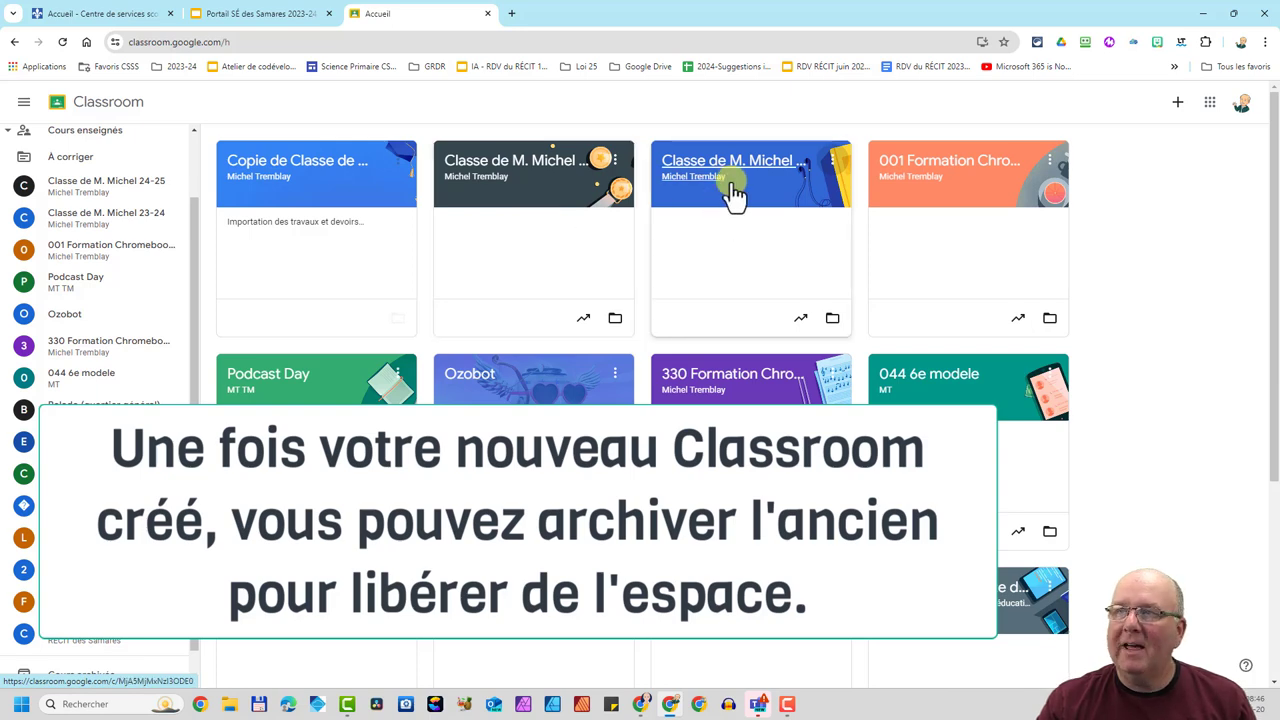
left_click(764, 196)
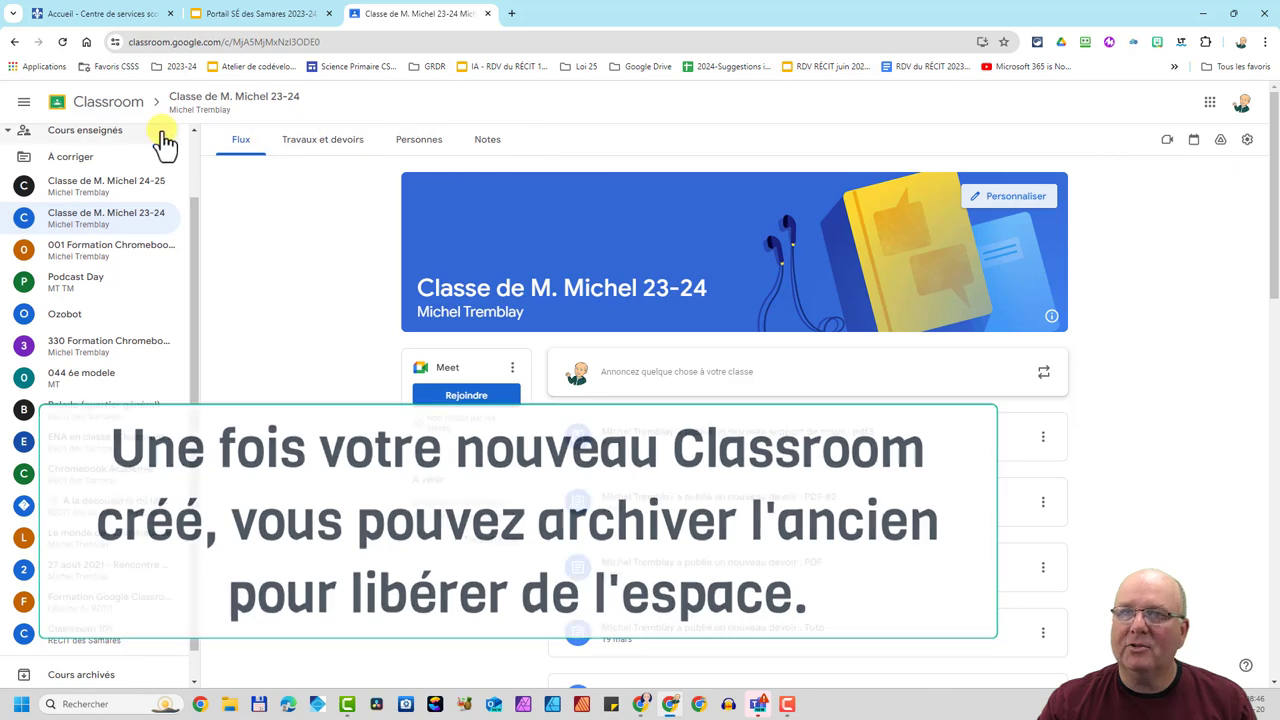
left_click(118, 103)
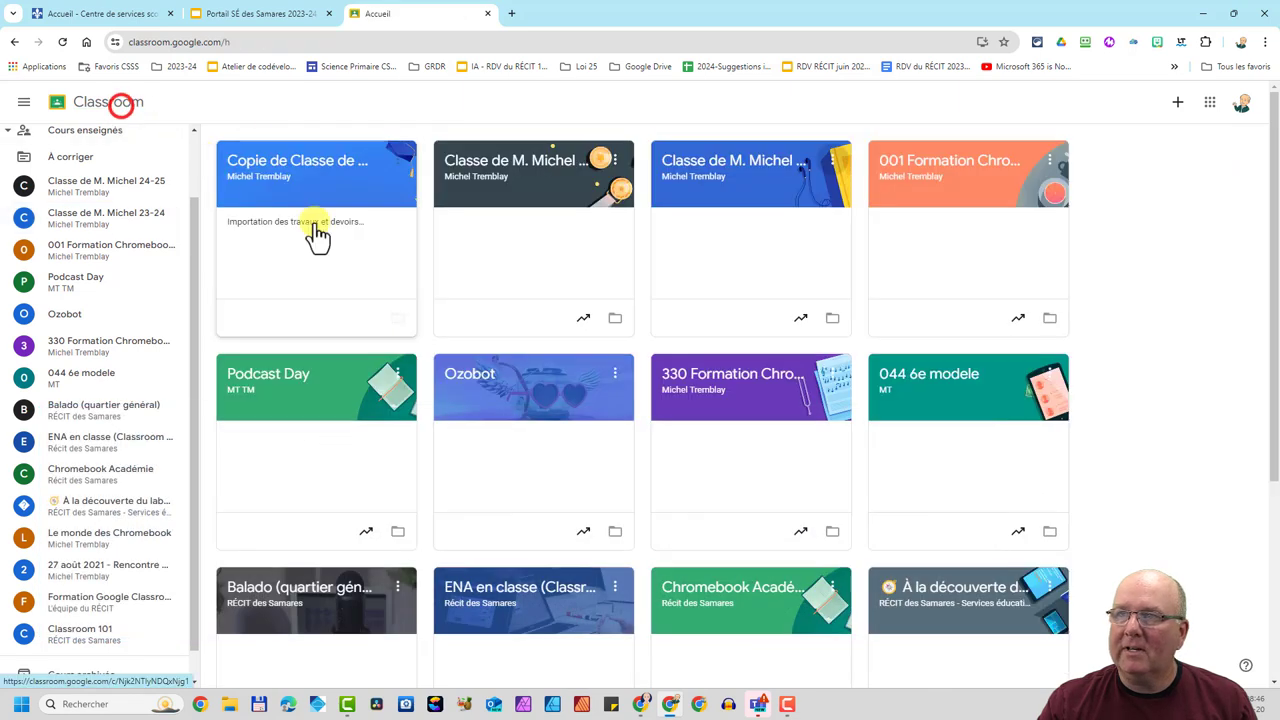
left_click(832, 160)
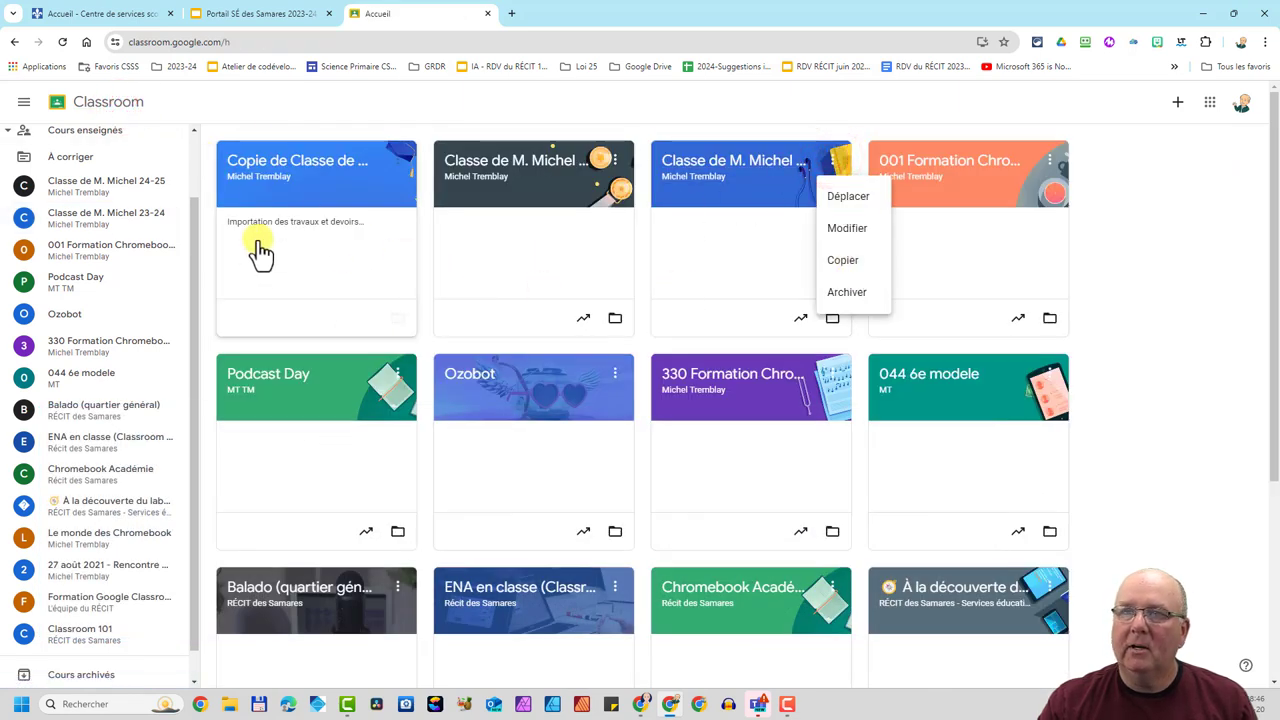